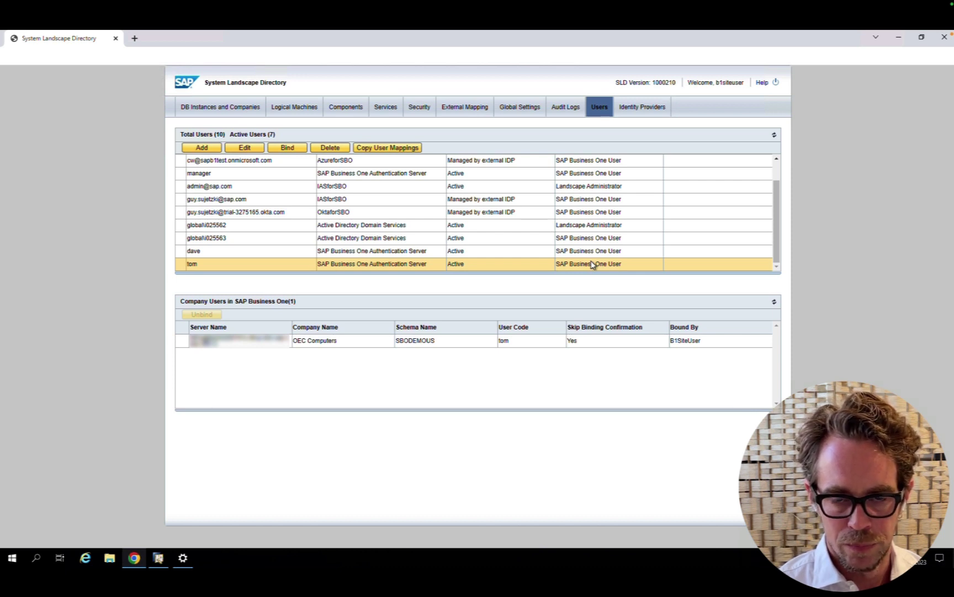
- Add Authentication Server user 'mike' with a confirmed password and two-factor authentication enabled
click(202, 149)
click(467, 289)
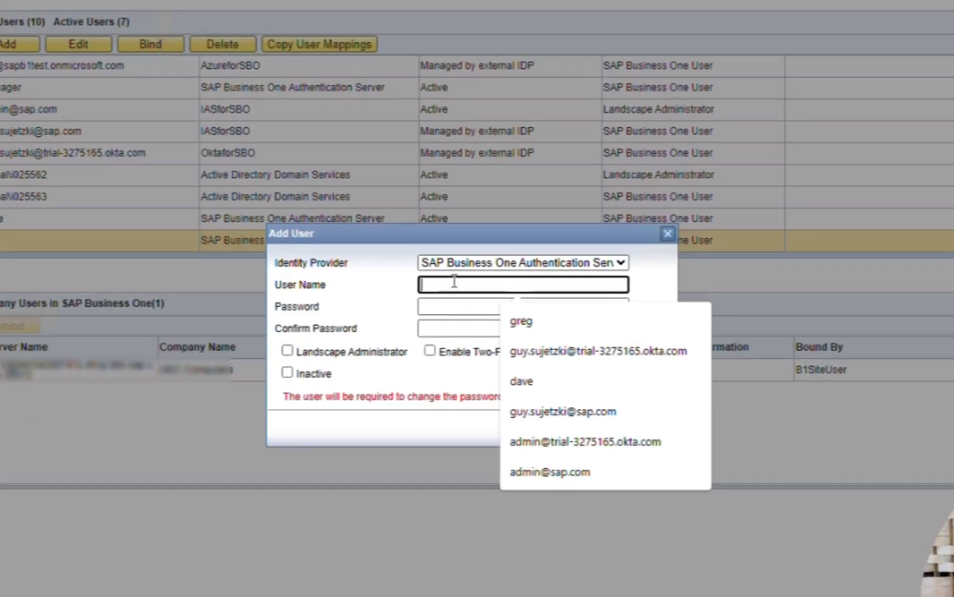
text(mike)
click(451, 305)
text(••••••••••)
key(Tab)
text(••••••••)
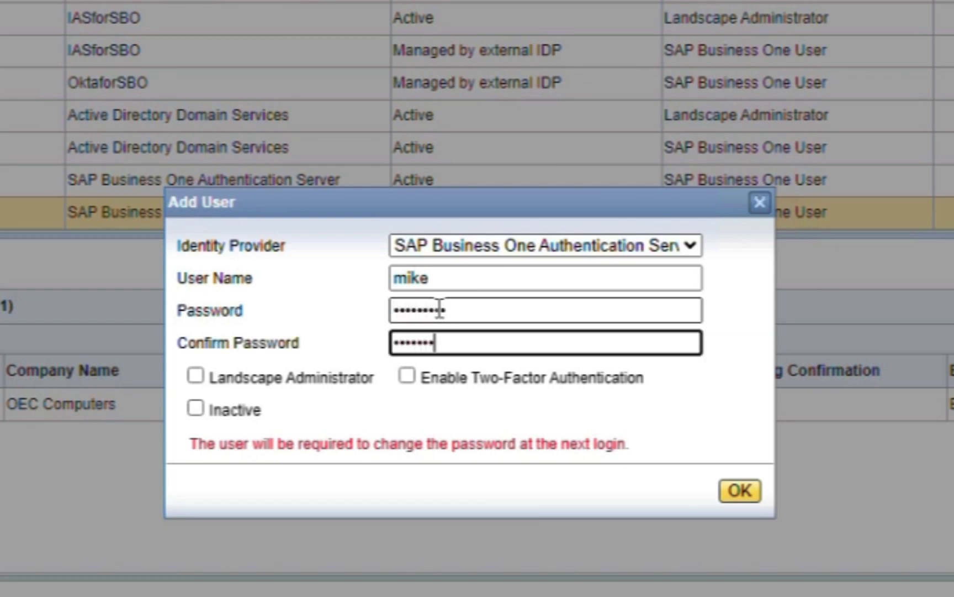
text(••)
click(411, 375)
click(411, 375)
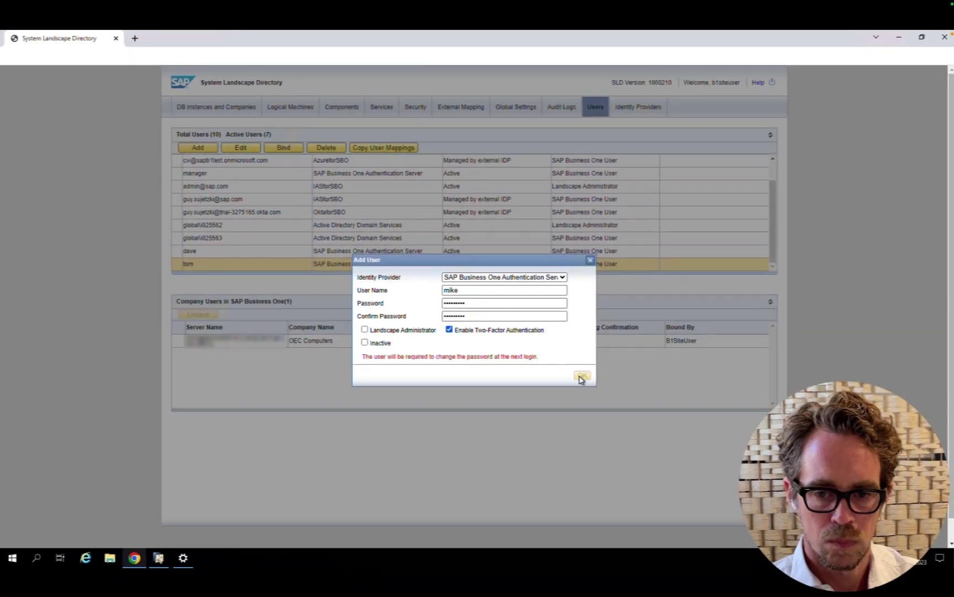
click(740, 490)
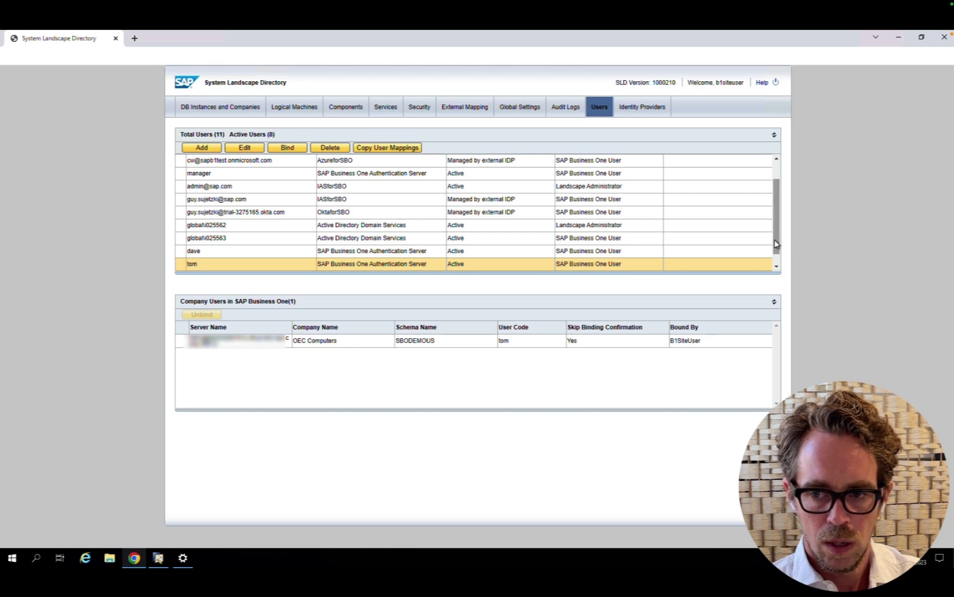
- Bind mike to OEC Computers (SBODEMOUS), found by searching 'us', with new user code mike
scroll(777, 243, down, 1)
click(522, 264)
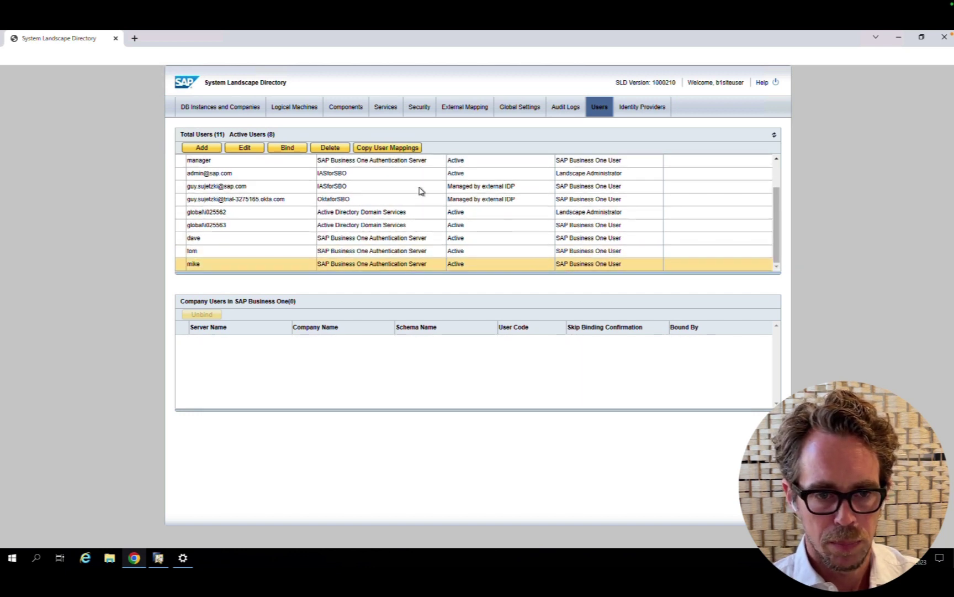
click(282, 150)
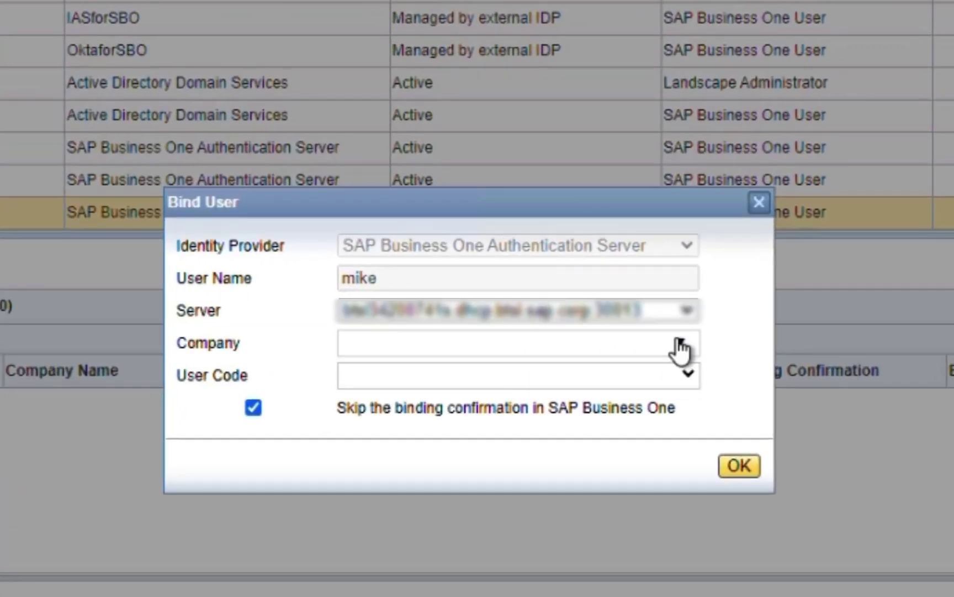
click(679, 346)
click(677, 370)
text(us)
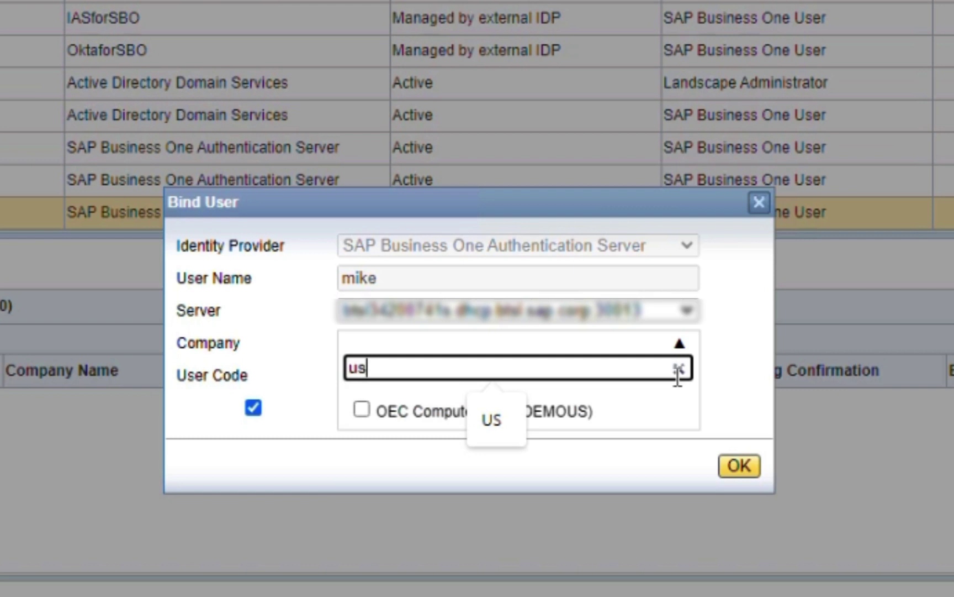
click(361, 410)
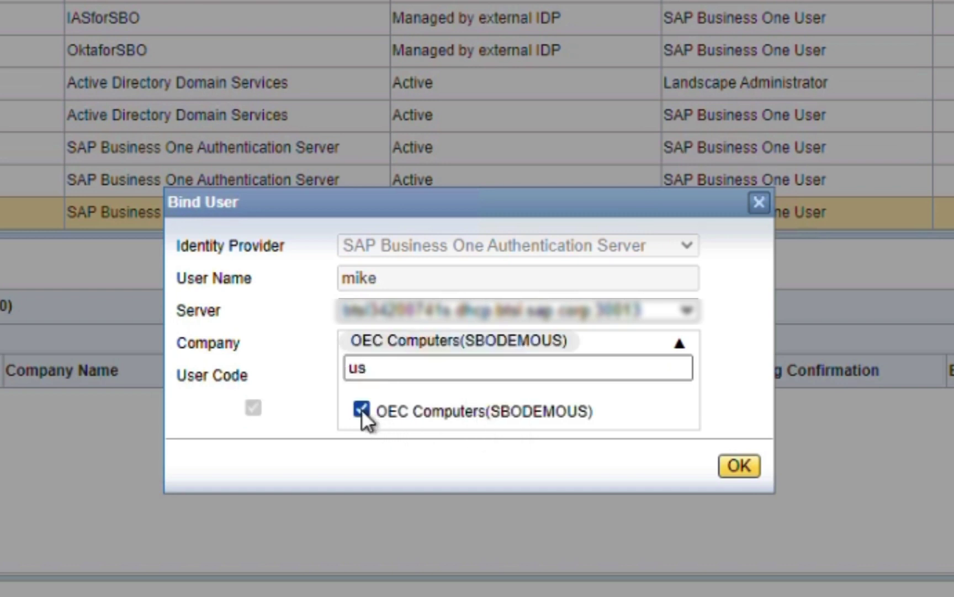
click(426, 446)
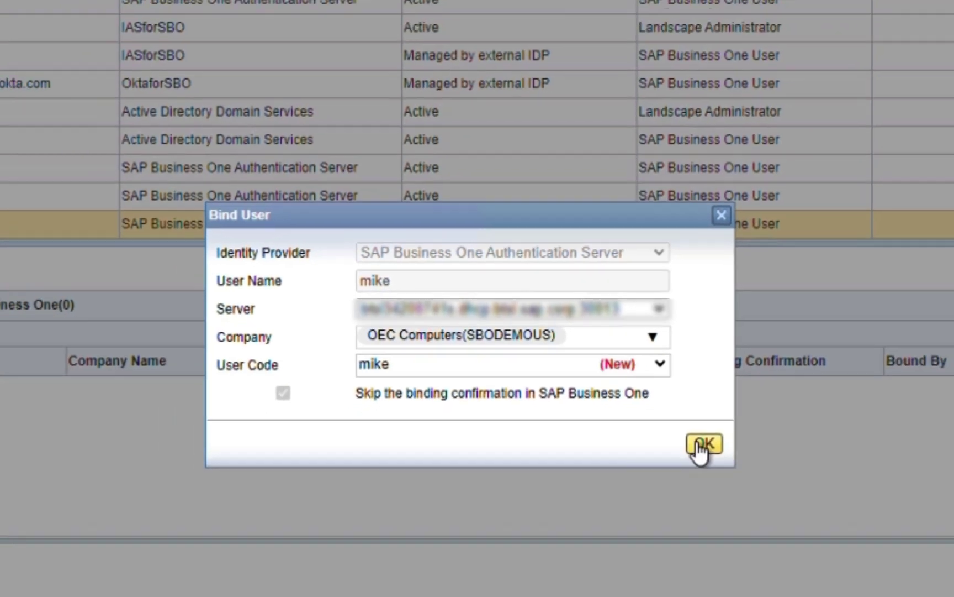
click(729, 469)
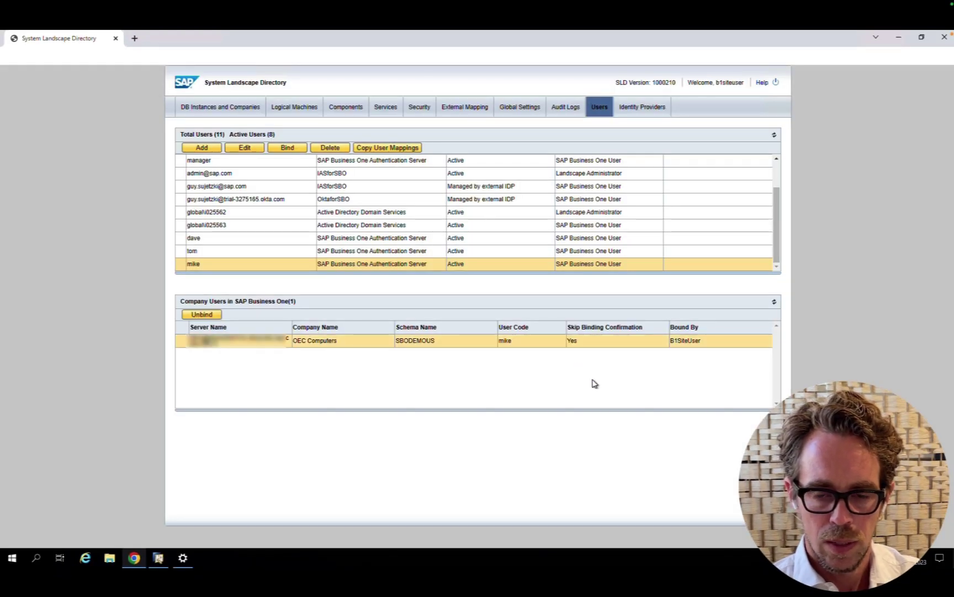
- Bind mike to all remaining companies (SBODEMOES, SBODEMOGB, SBODEMODE) with user code mike
click(296, 153)
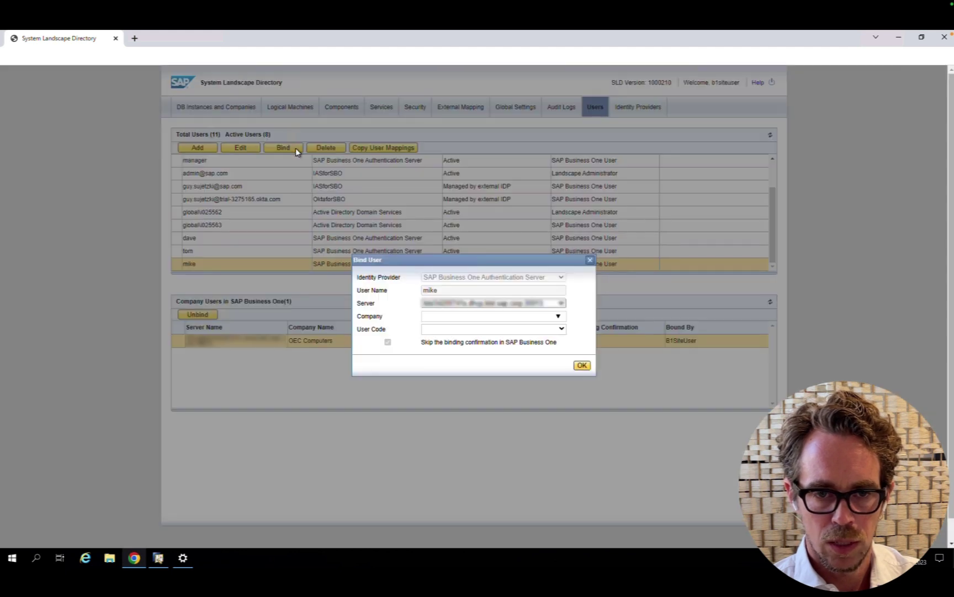
click(559, 318)
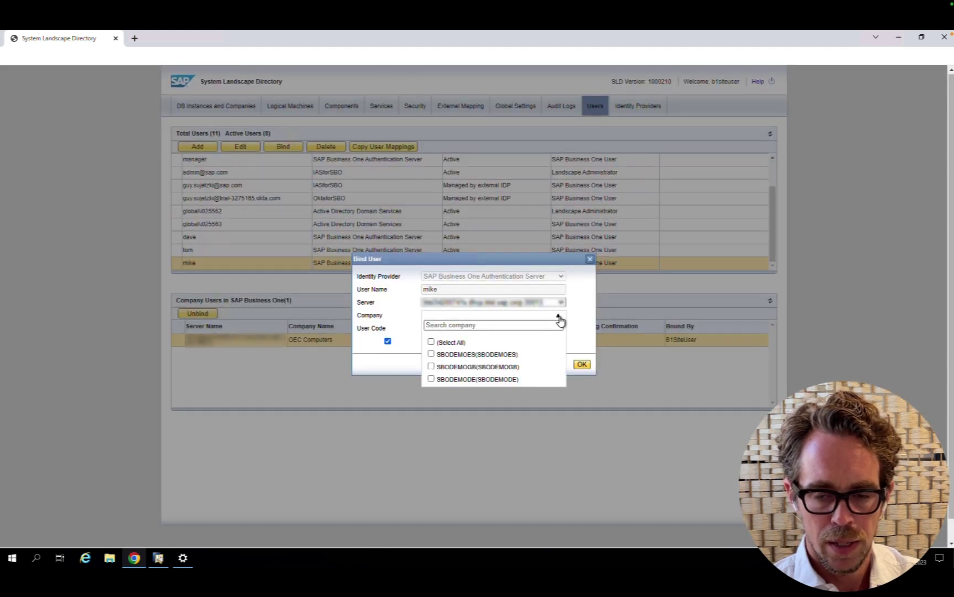
click(431, 341)
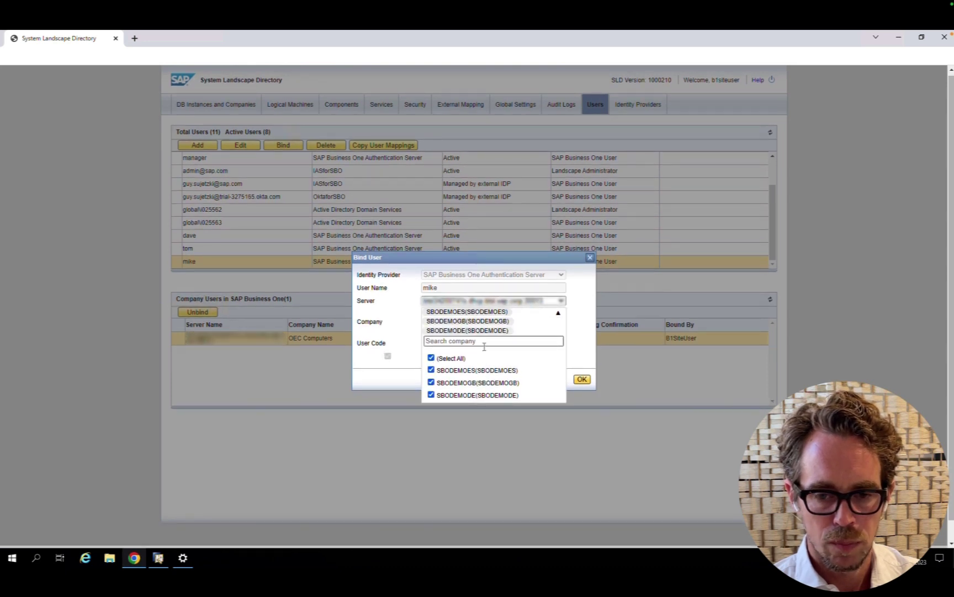
click(593, 352)
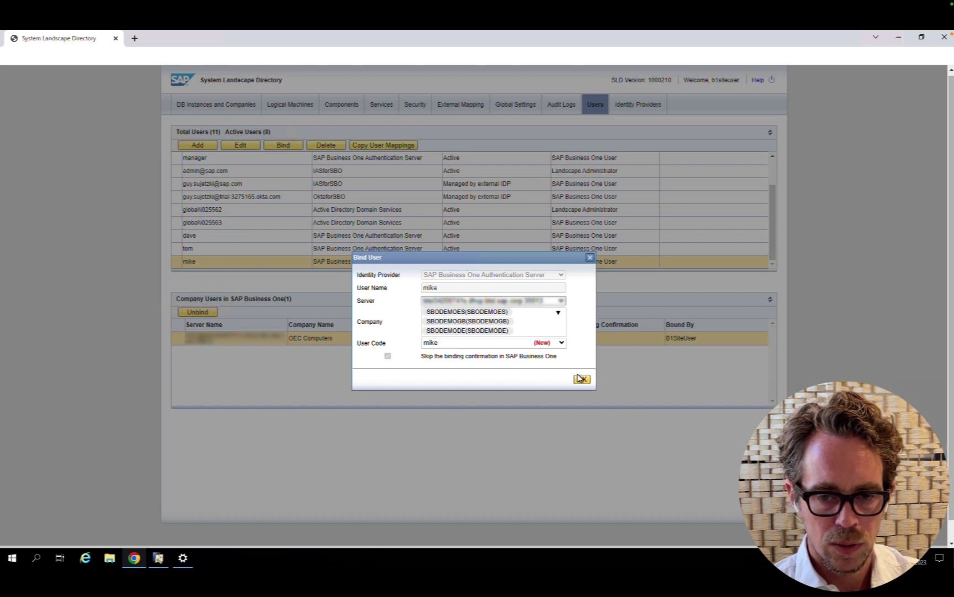
click(580, 378)
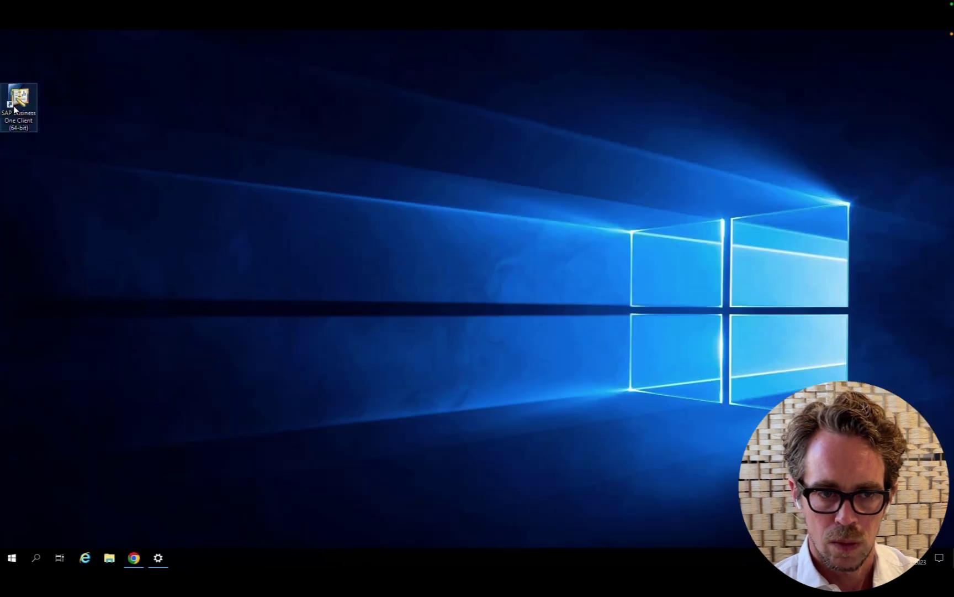
- Launch the SAP Business One desktop client and log in as mike with his password
double_click(15, 106)
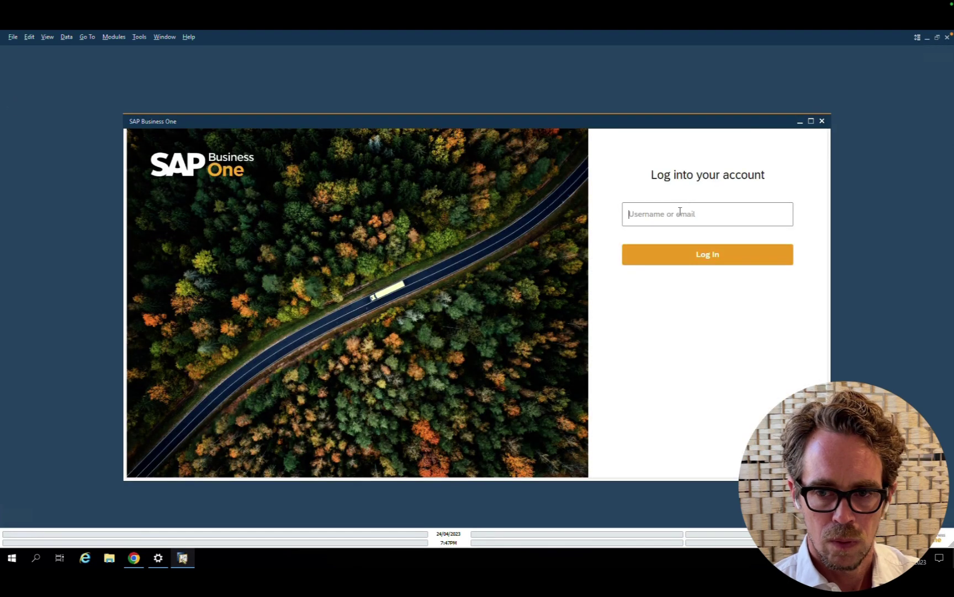
text(mike)
key(Return)
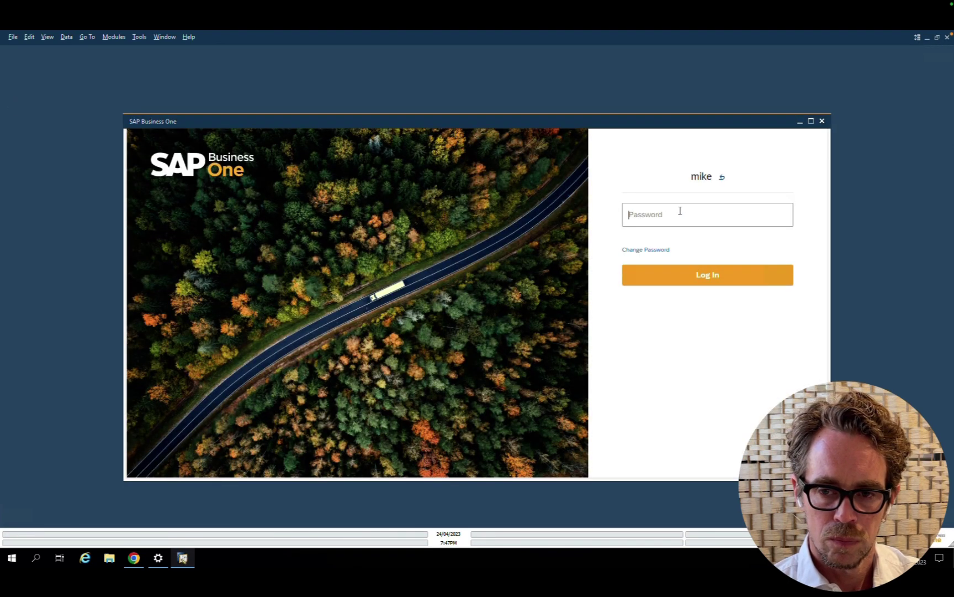
text(••••••••••)
key(Return)
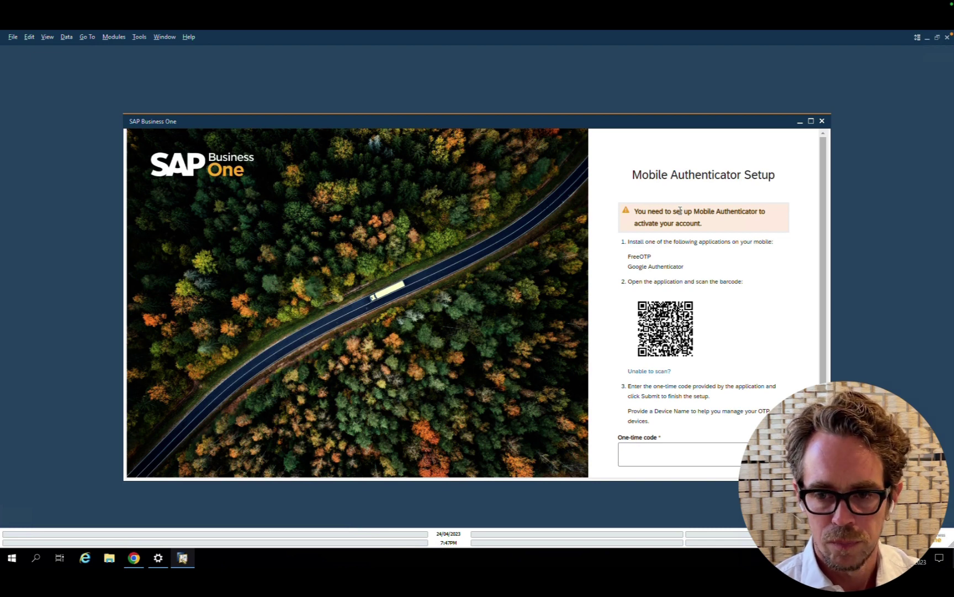
- Activate the mobile authenticator with the one-time code and device name 'iphone'
click(636, 444)
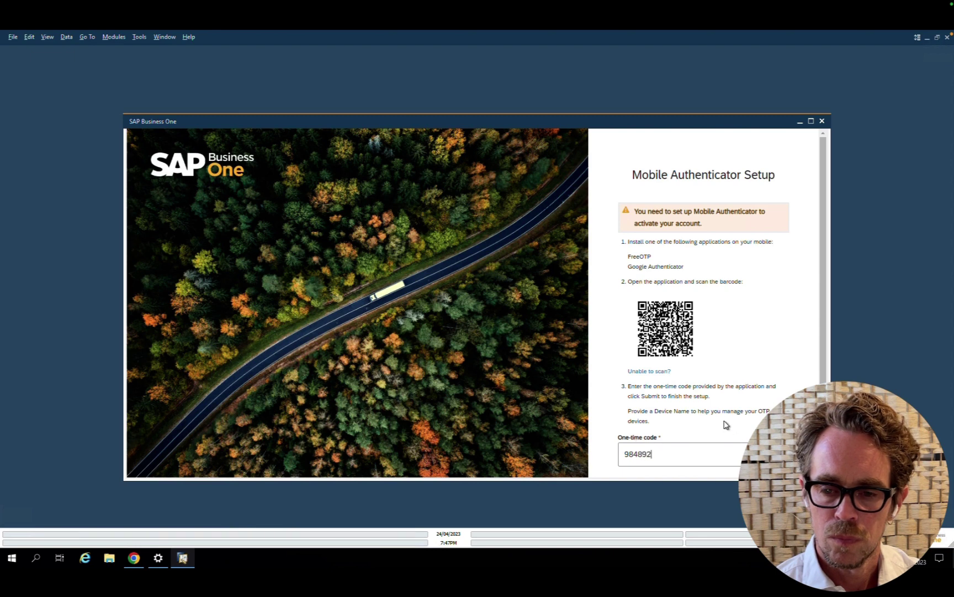
scroll(725, 424, down, 3)
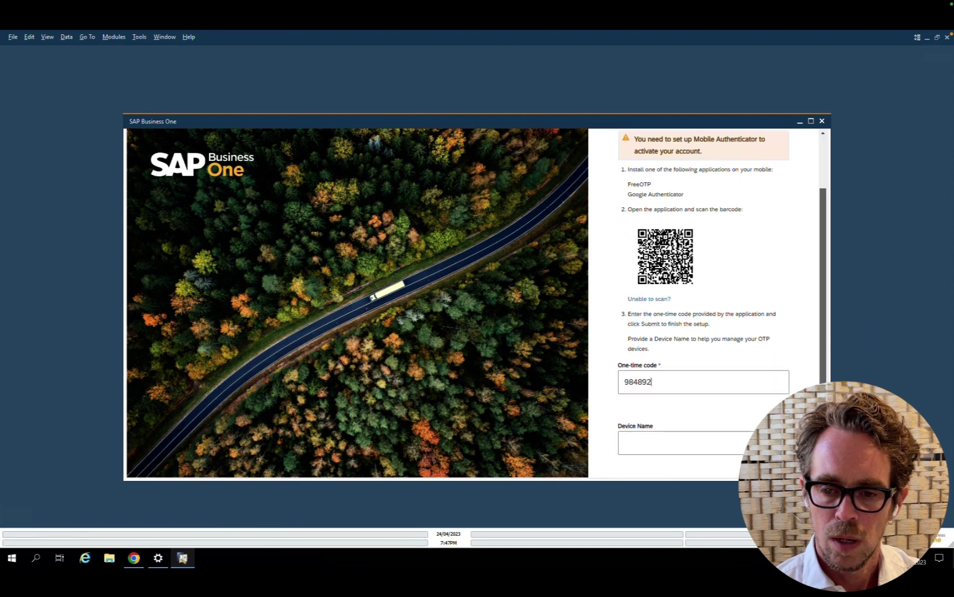
scroll(747, 436, down, 1)
click(694, 425)
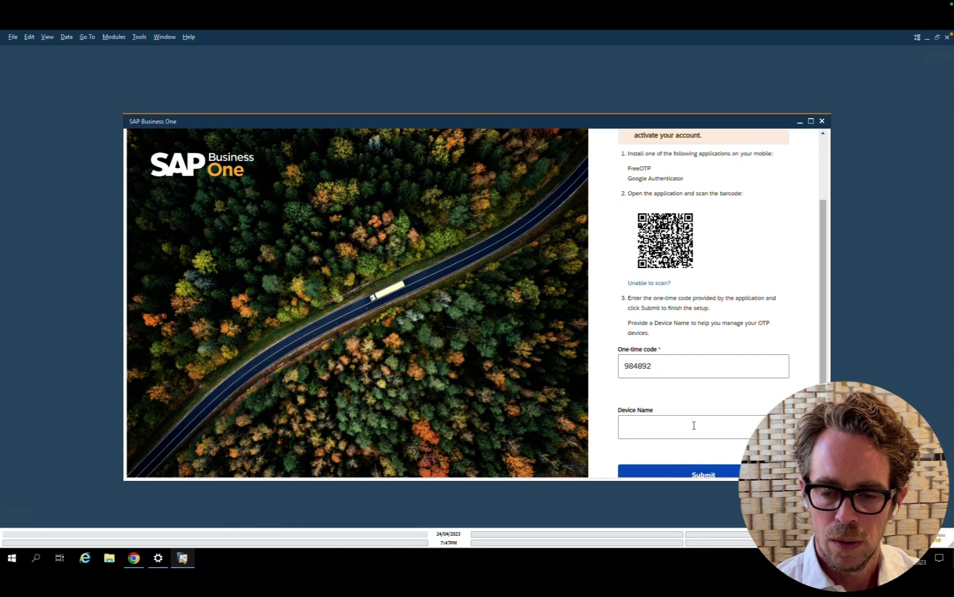
text(iphone)
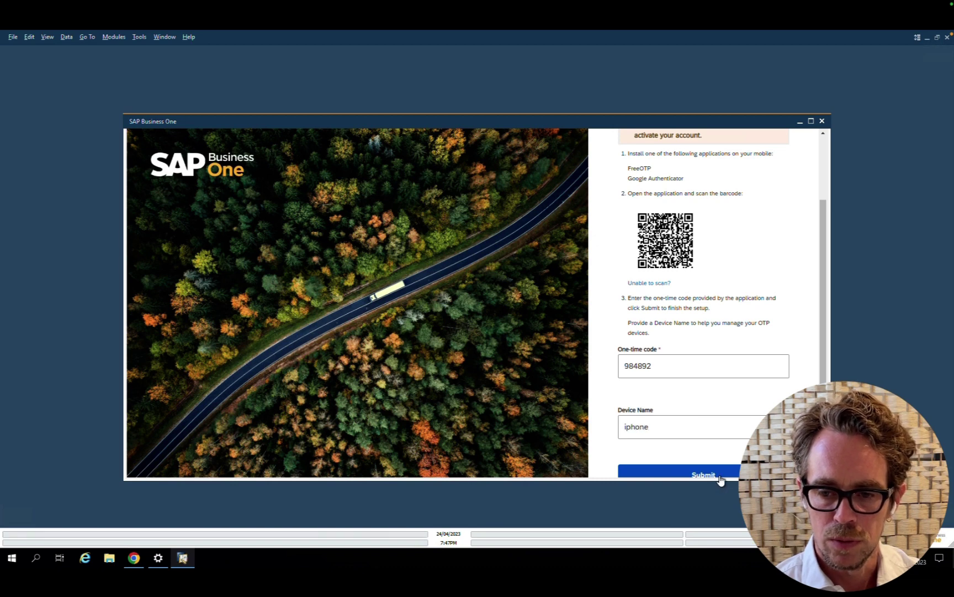
click(712, 475)
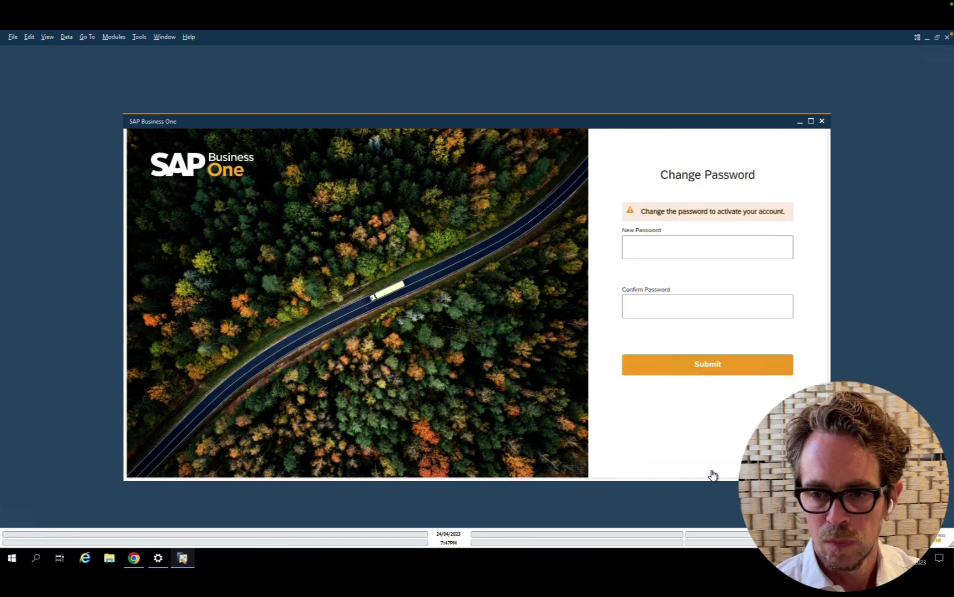
- Set and confirm a new password for mike
text(**********)
click(632, 303)
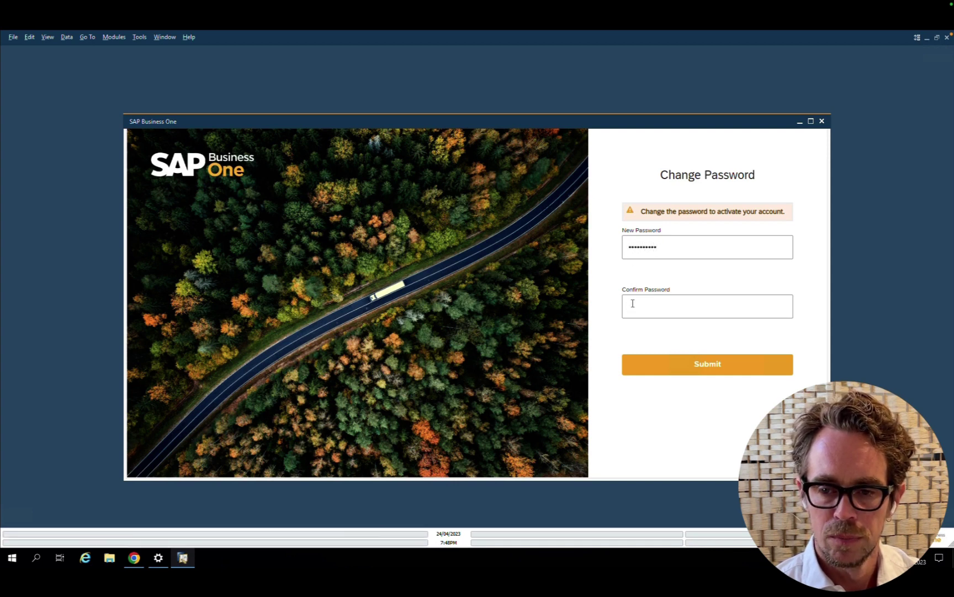
text(**********)
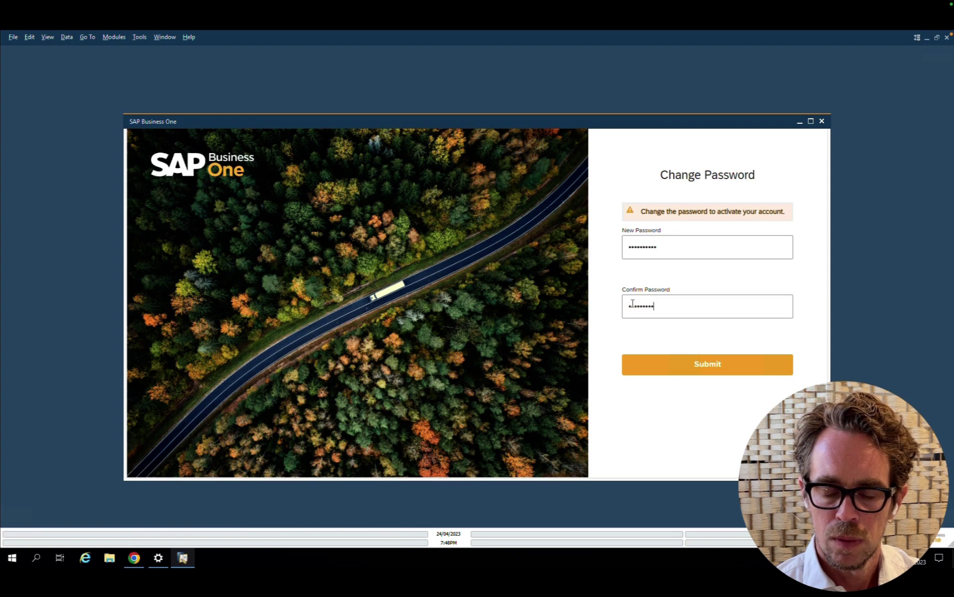
click(674, 365)
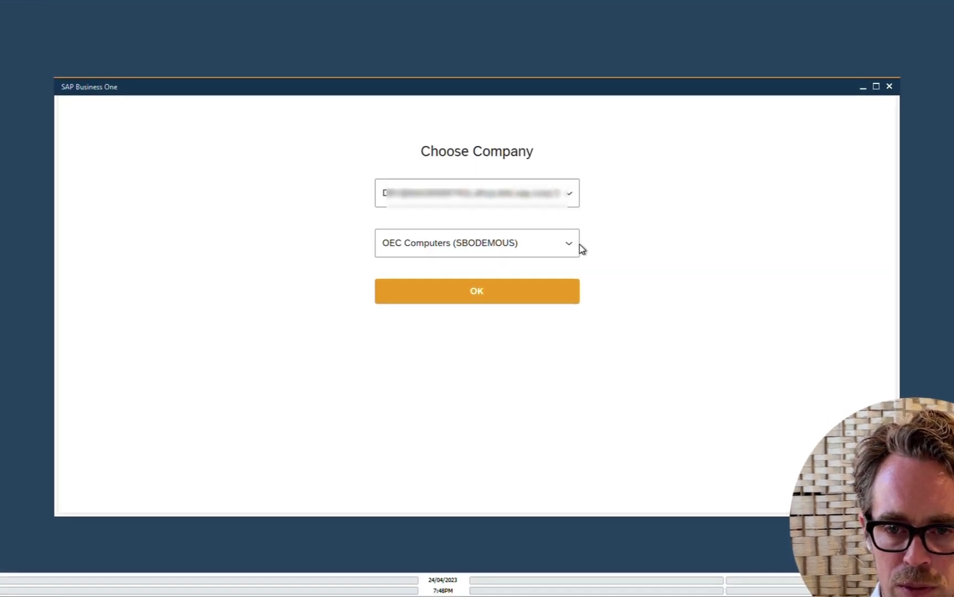
- Choose OEC Computers (SBODEMOUS) from the company list and sign in
click(593, 239)
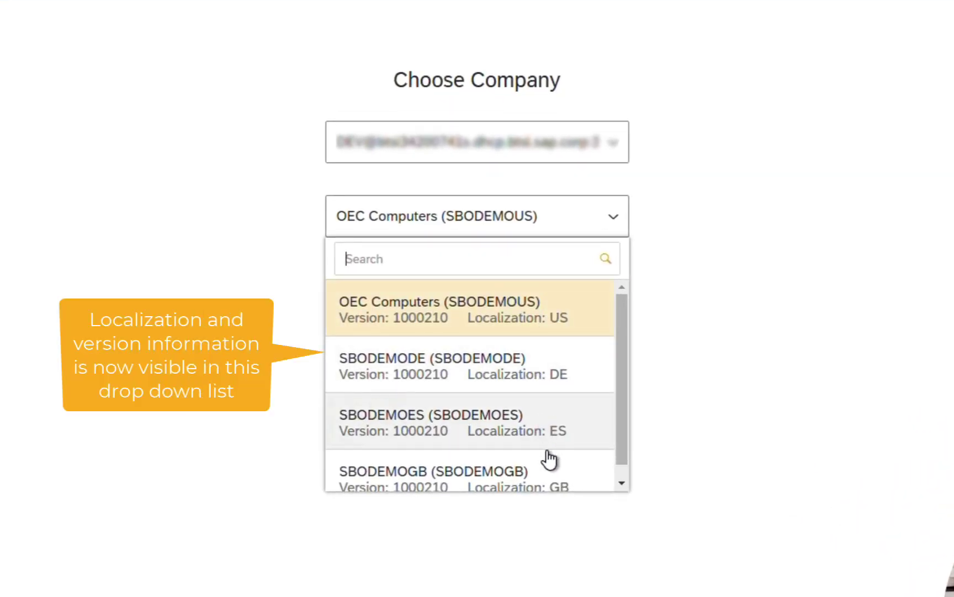
click(537, 308)
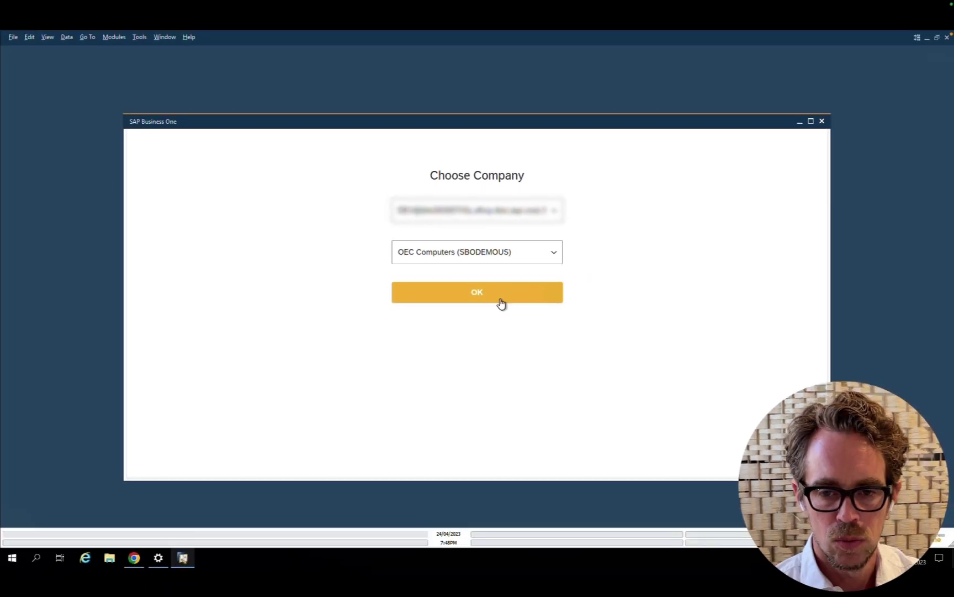
click(535, 301)
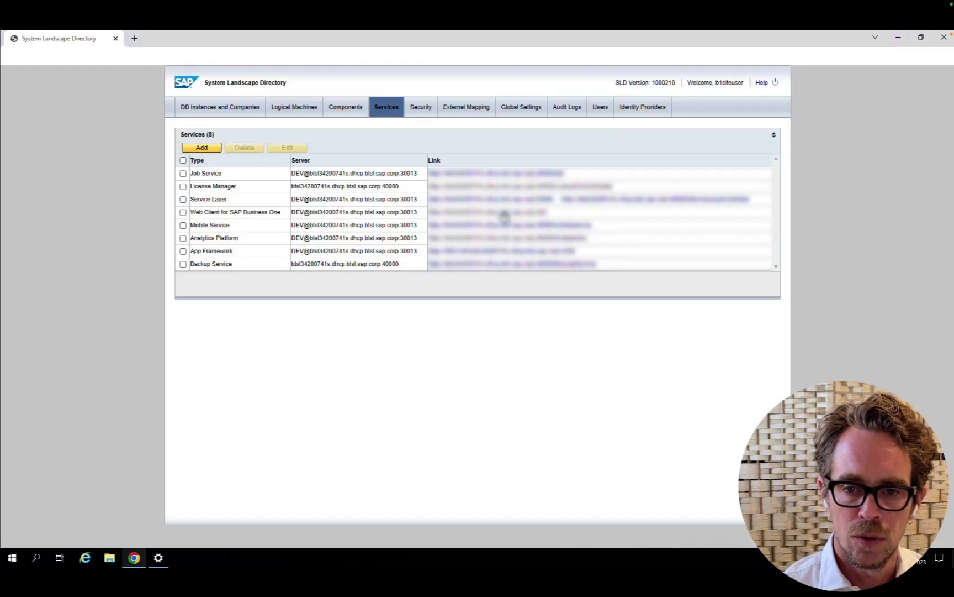
- Open the Web Client link in an incognito window and sign in as mike with password and one-time code
right_click(503, 213)
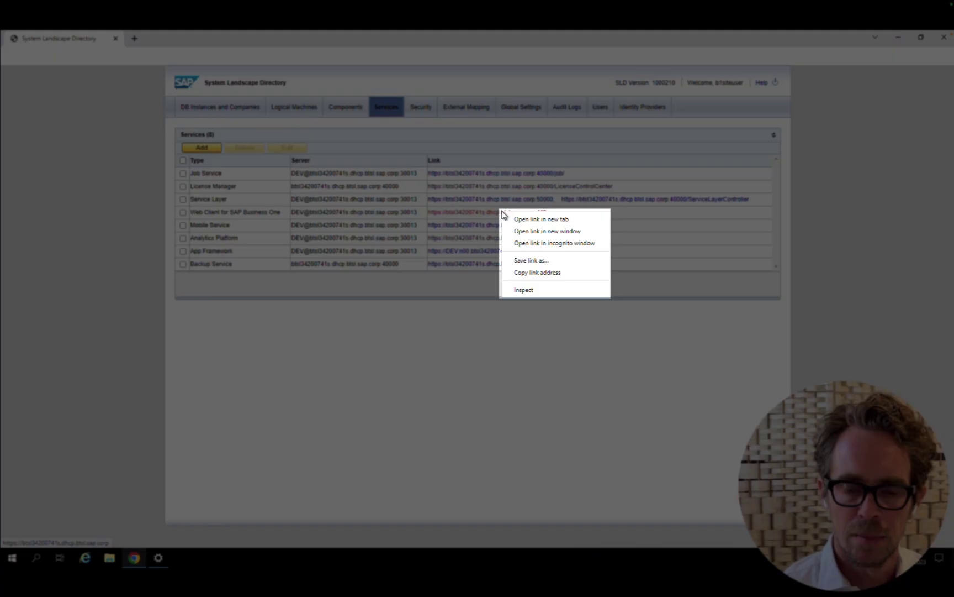
click(547, 243)
text(mike)
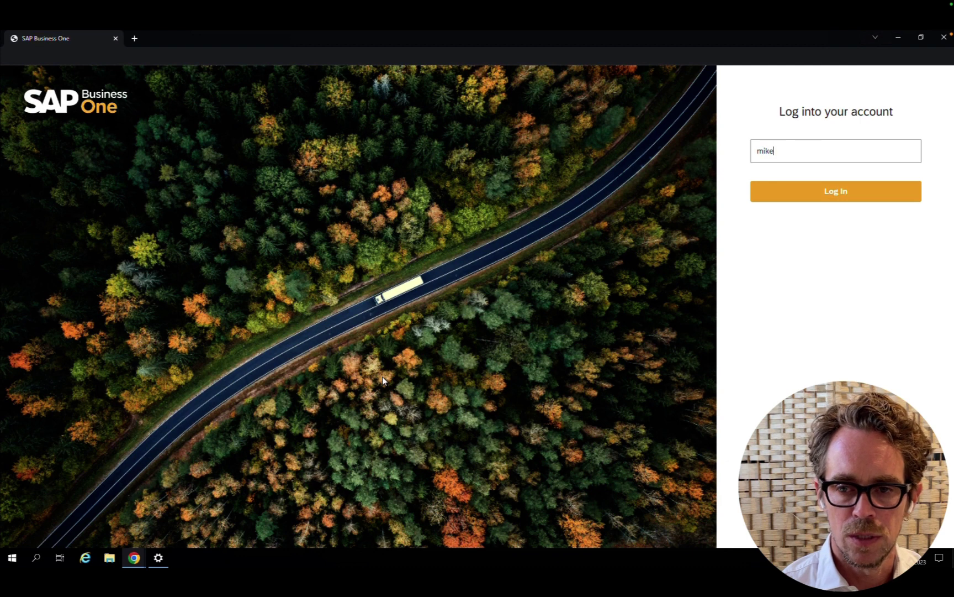
key(Return)
text(••••••••••)
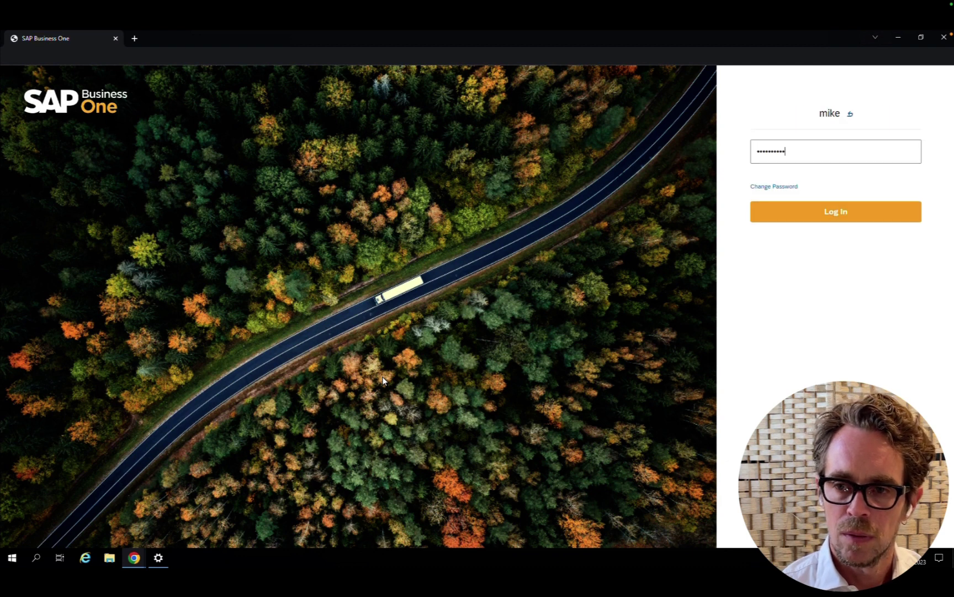
key(Return)
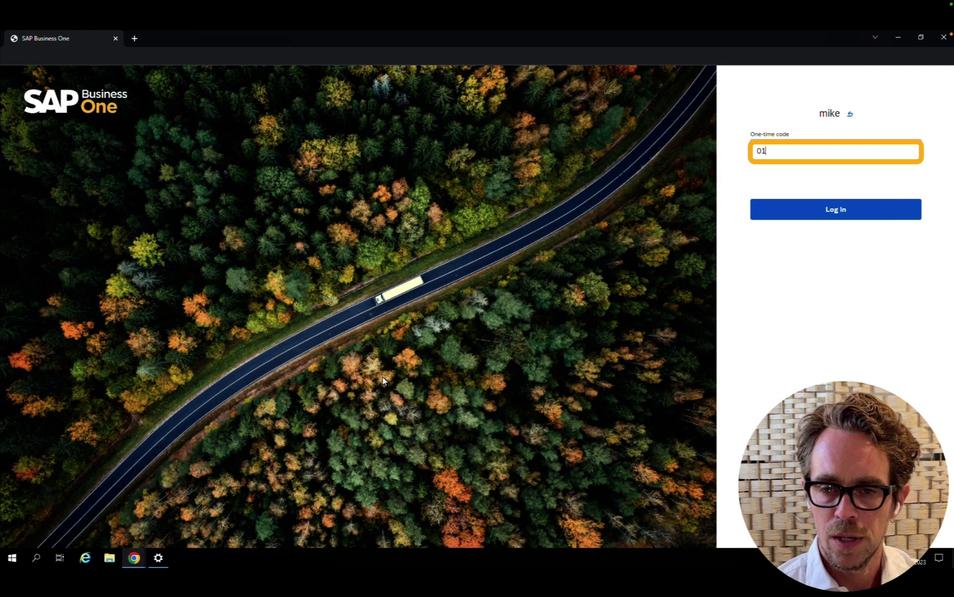
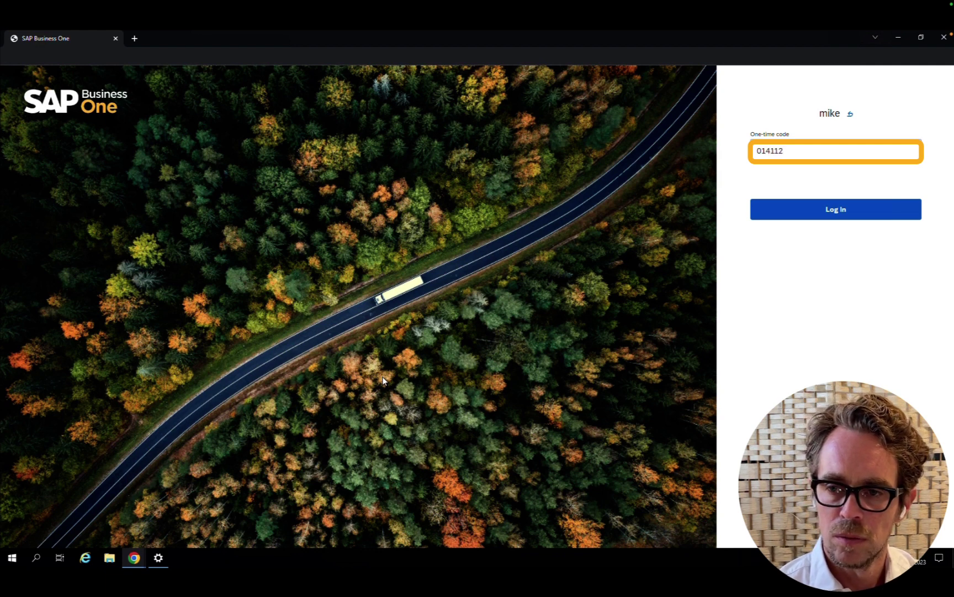
key(Return)
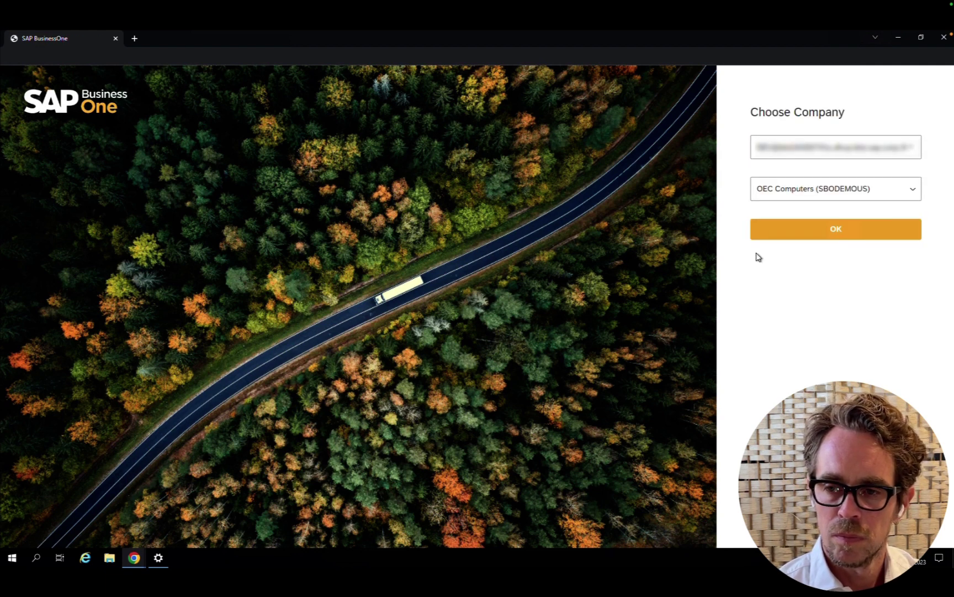
- Open OEC Computers in the Web Client, then return to the Windows desktop
click(816, 236)
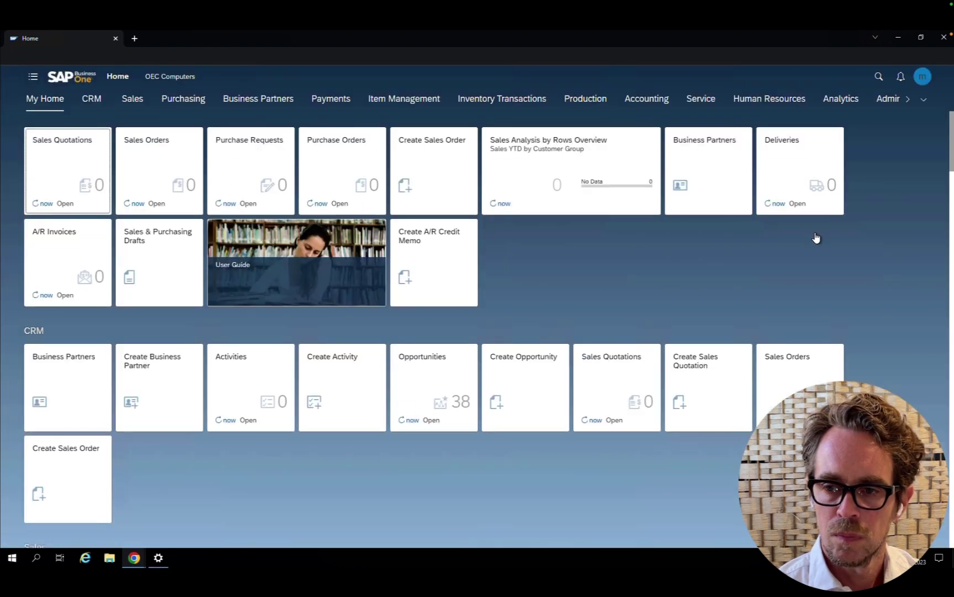
key(super+d)
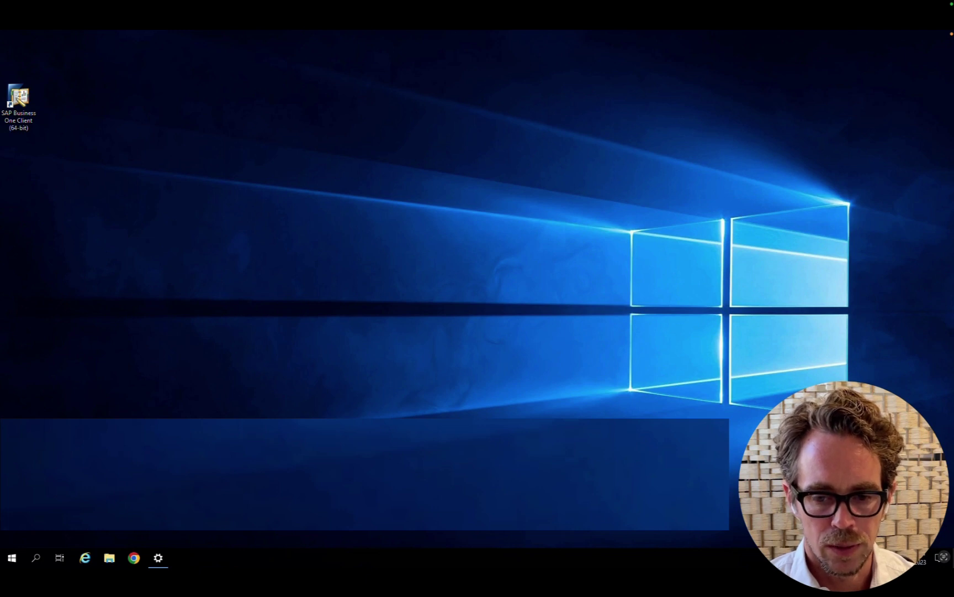
- Start a password change for mike in the desktop client, verifying the old password and one-time code
double_click(24, 121)
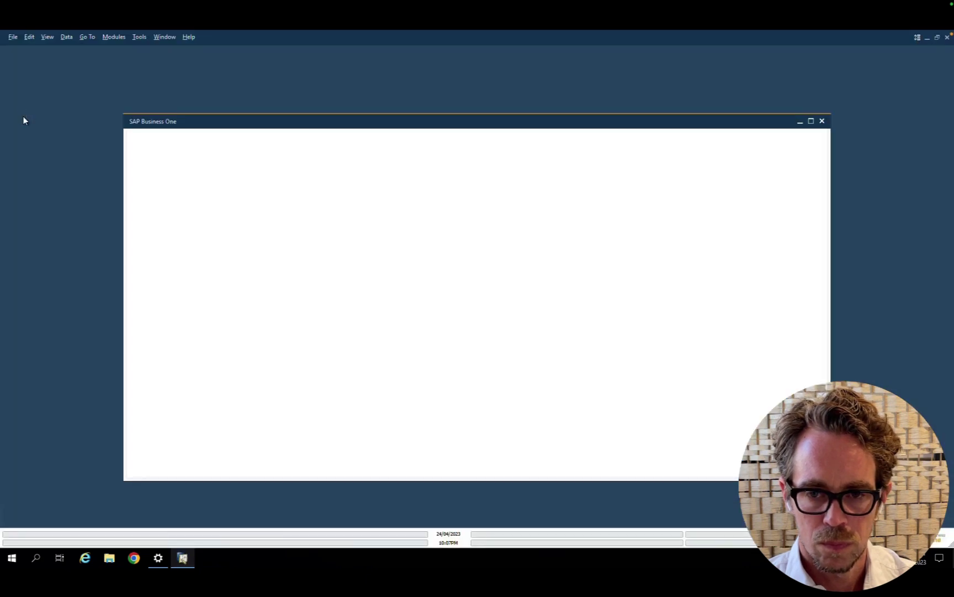
click(674, 220)
text(mike)
key(Return)
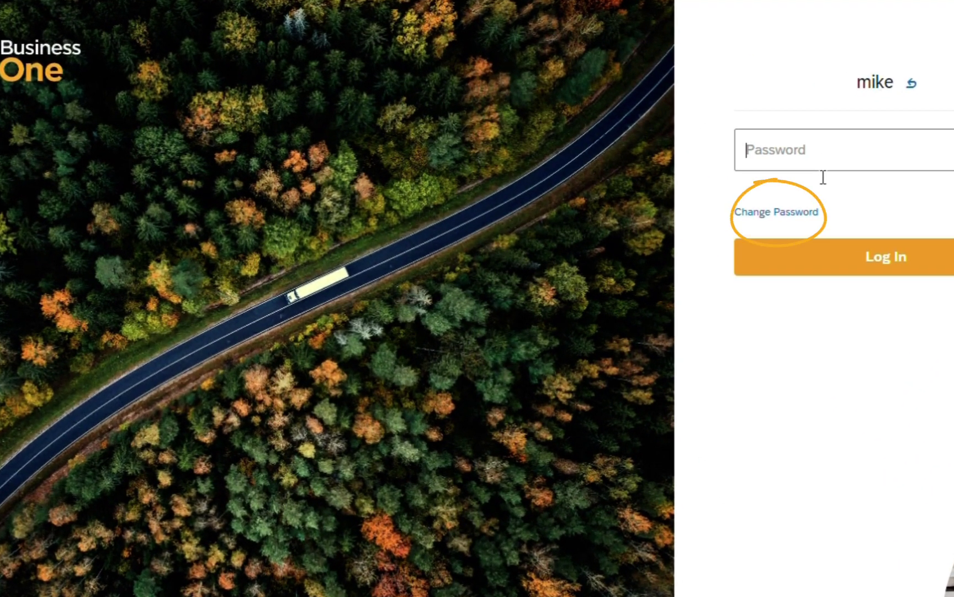
click(784, 212)
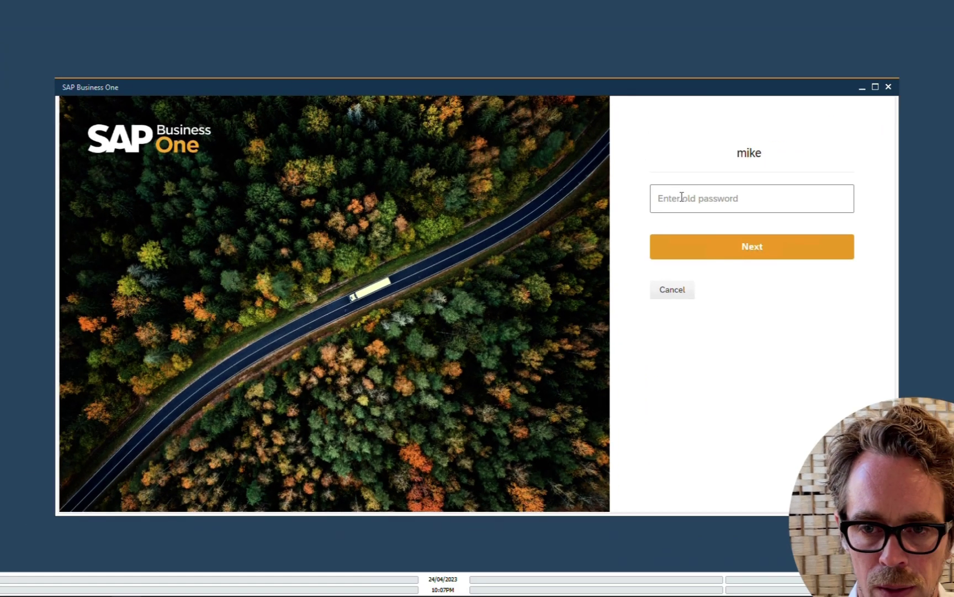
text(••••••••)
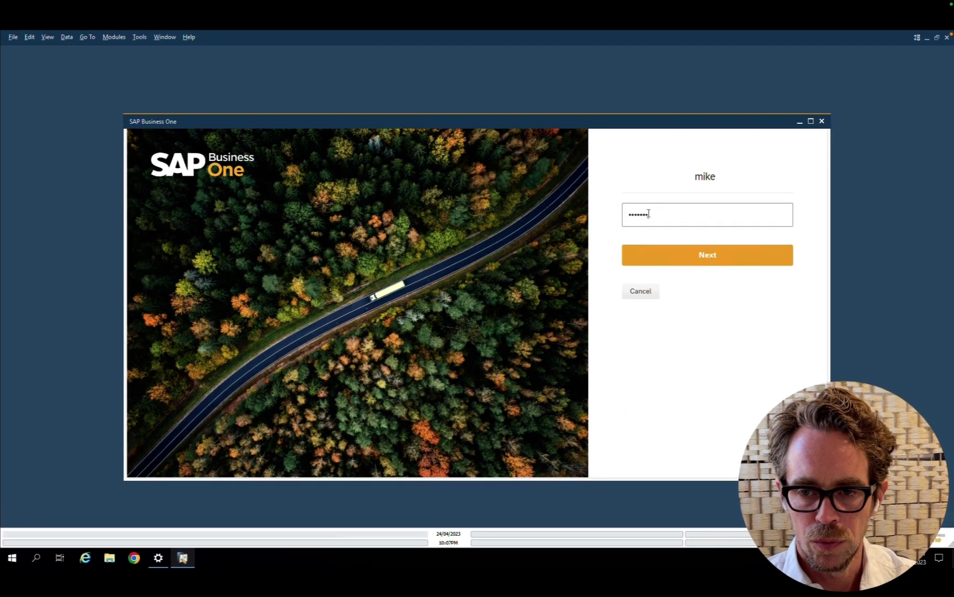
key(Return)
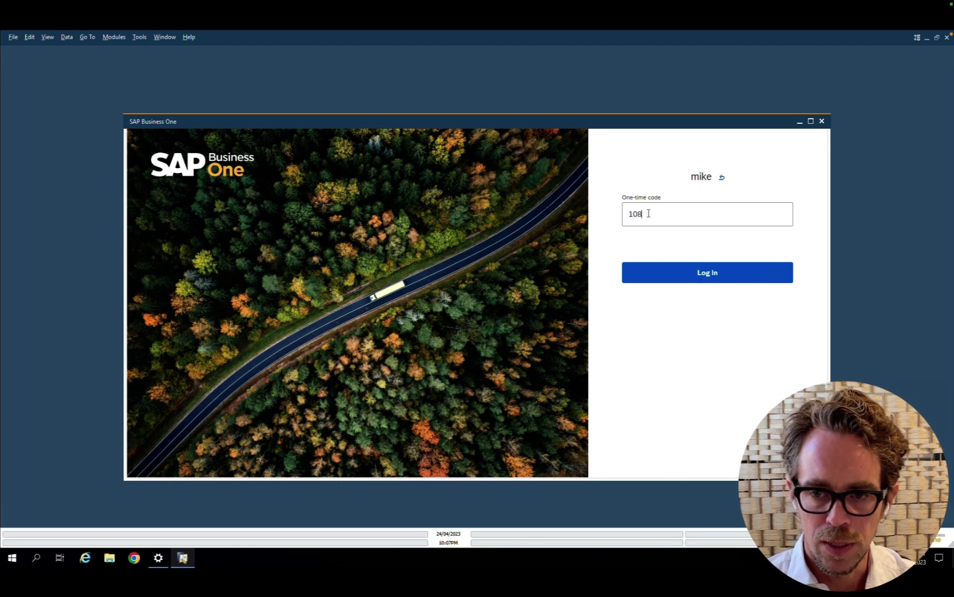
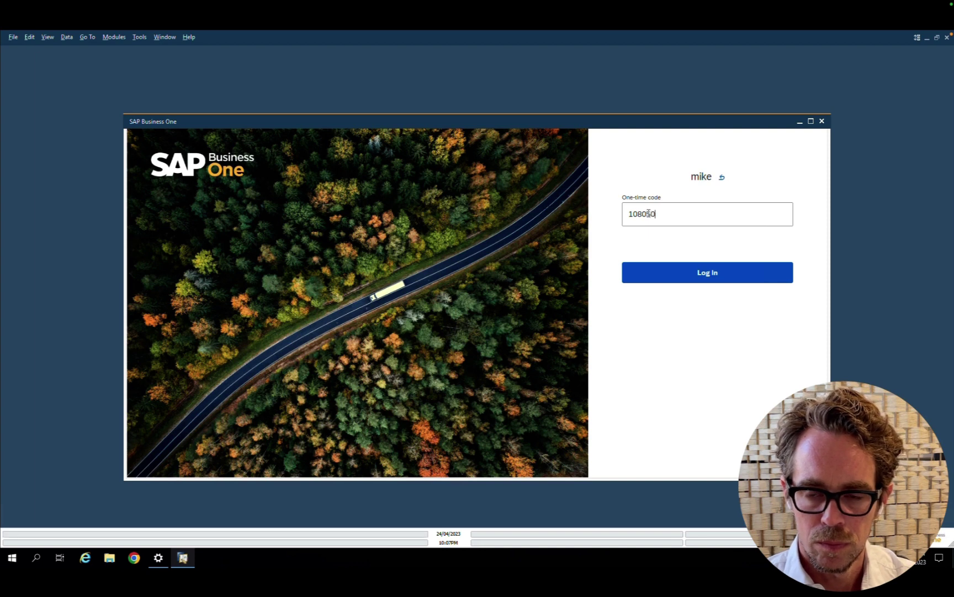
click(688, 274)
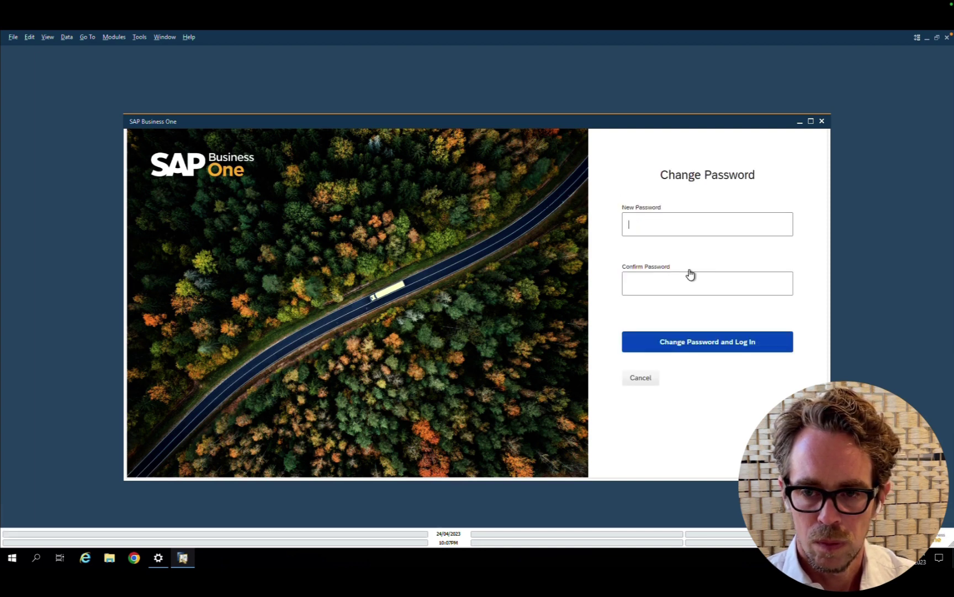
- Enter and confirm the new password, then log in
text(••••••••••••)
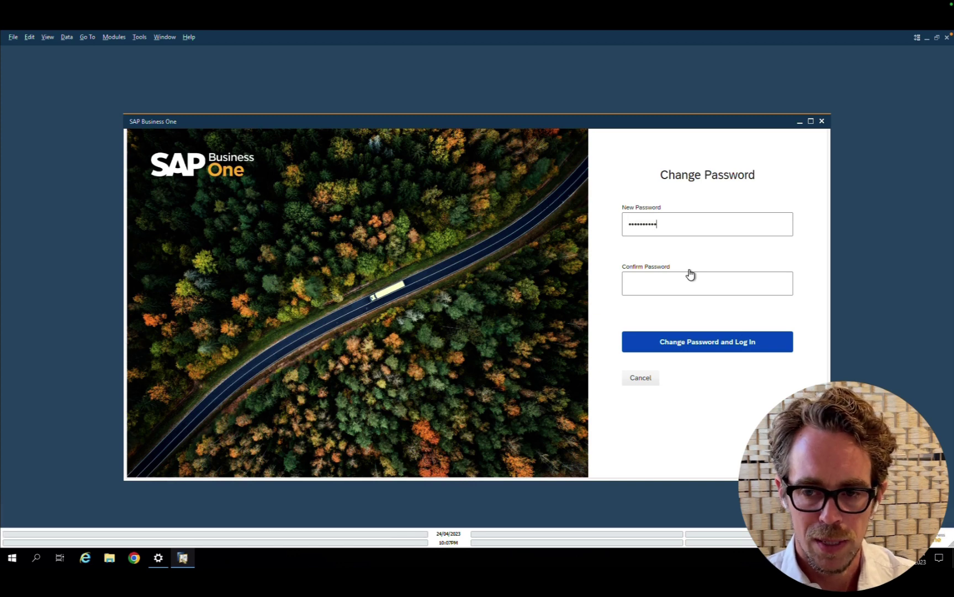
key(Tab)
text(••••••••)
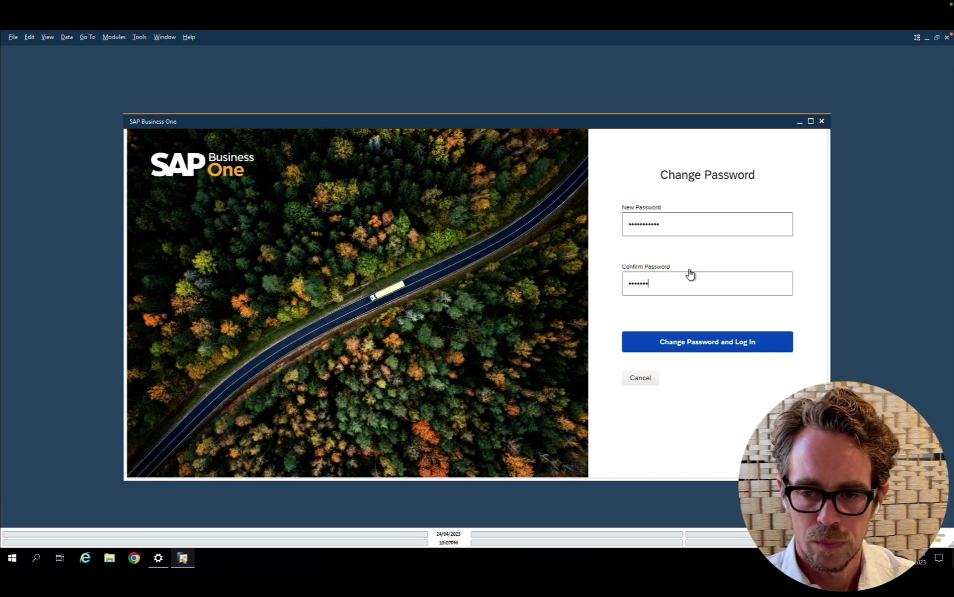
text(••••)
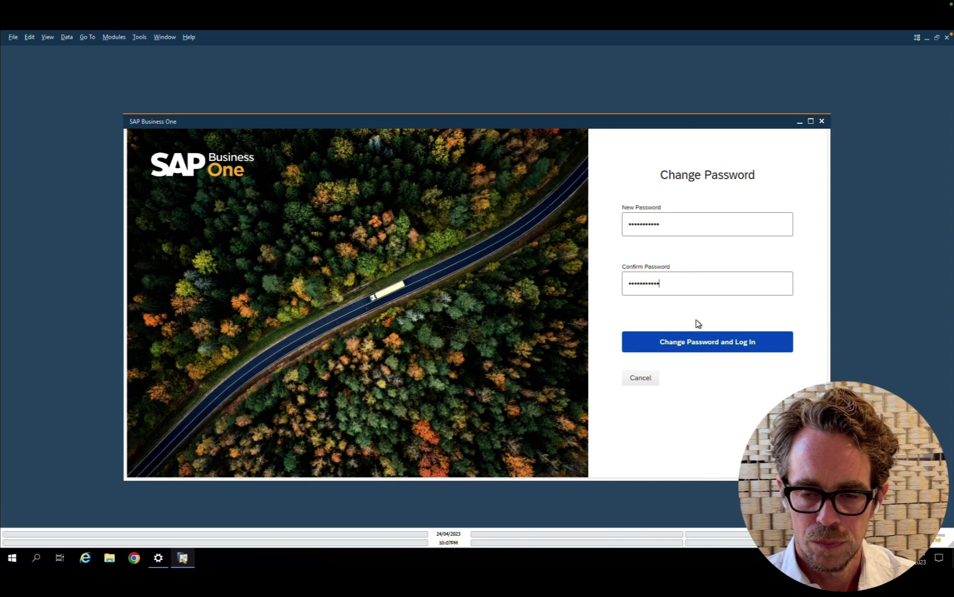
click(702, 343)
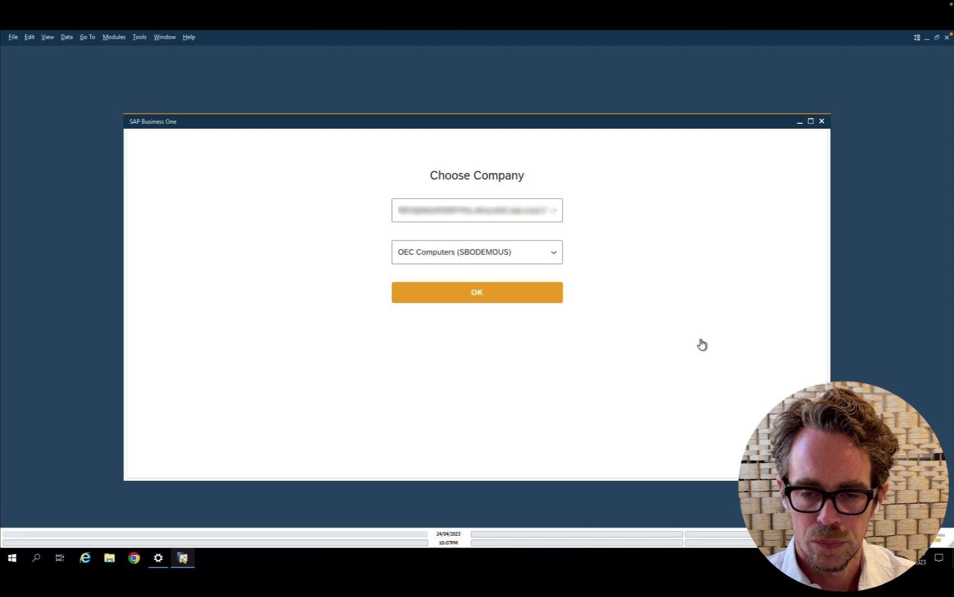
- Confirm OEC Computers (SBODEMOUS) to open the main window as mike
click(494, 296)
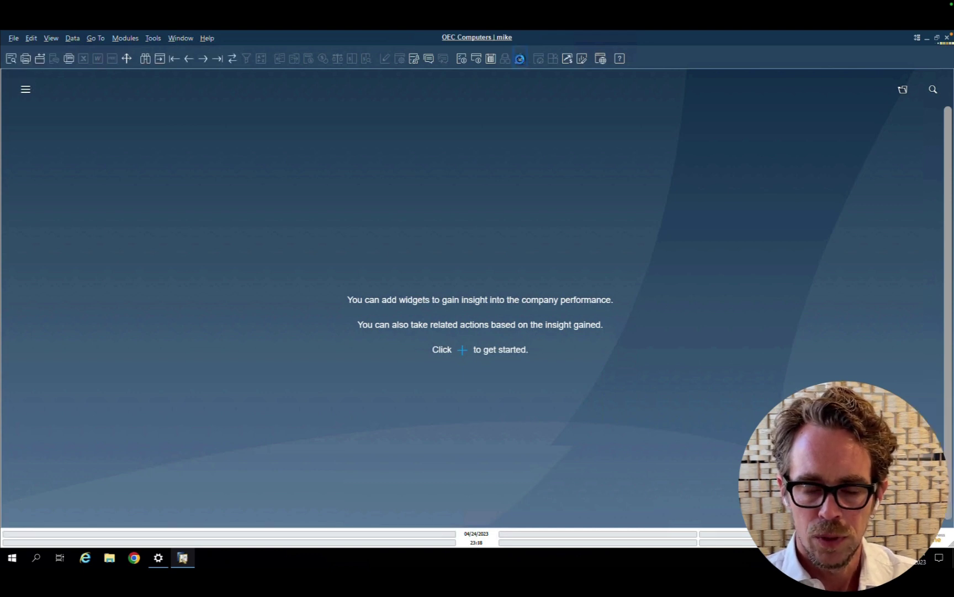
- Open the integration's sign-in page and enter the user's username and password
click(519, 58)
click(524, 390)
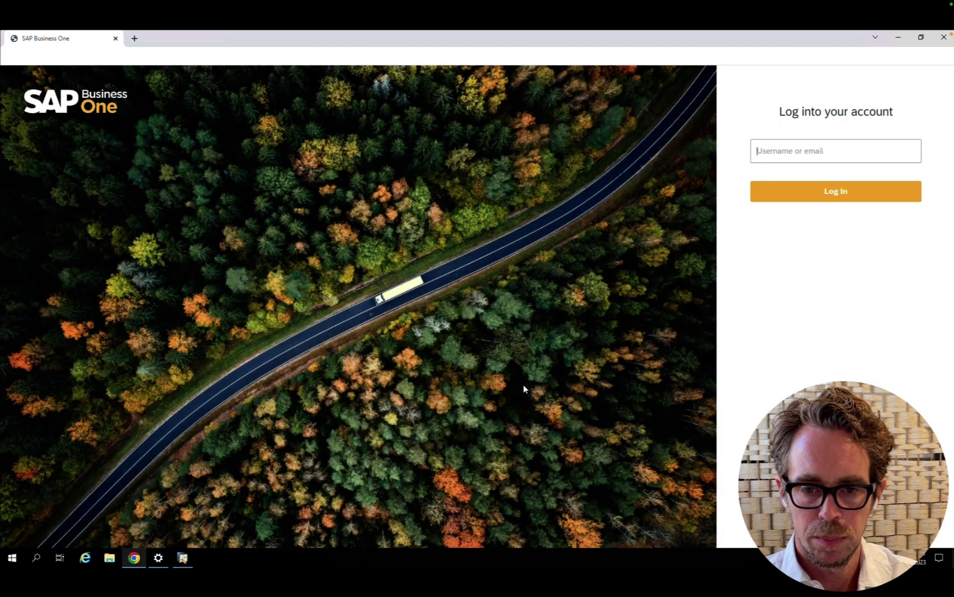
text(mike)
key(Return)
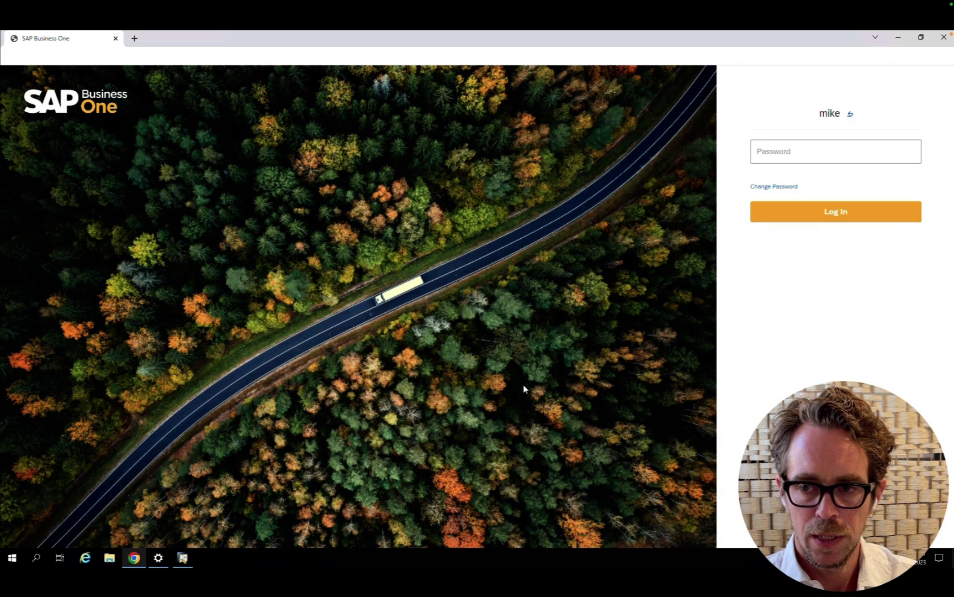
text(•••••••••••)
key(Return)
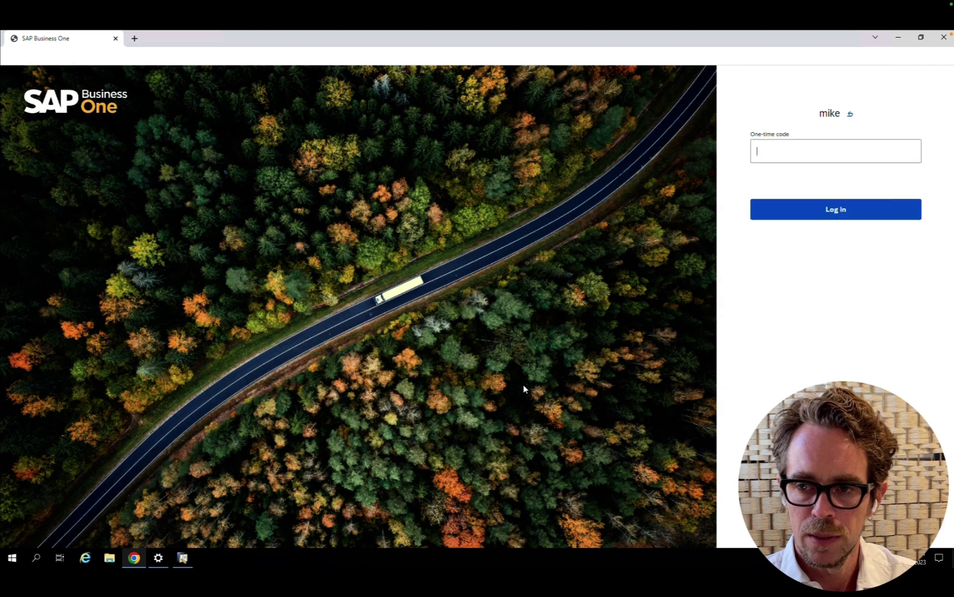
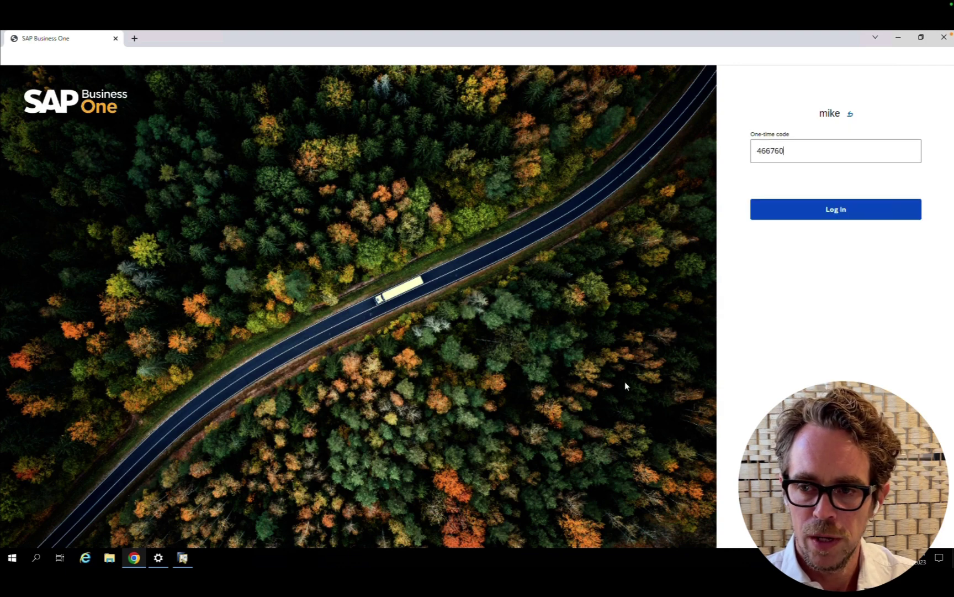
- Submit the one-time verification code, confirm the company, and launch the web client from the desktop toolbar
click(827, 216)
click(827, 221)
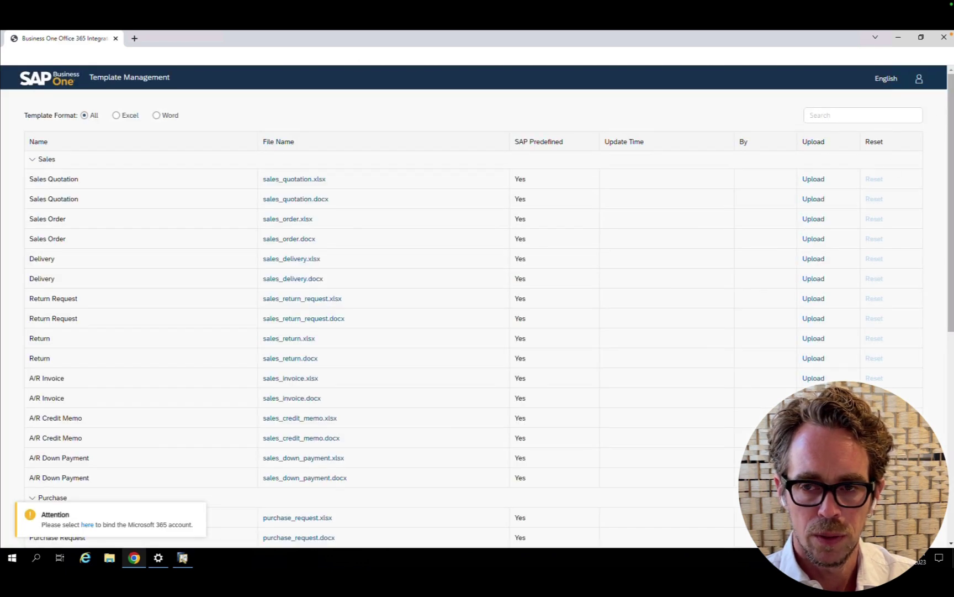
click(898, 38)
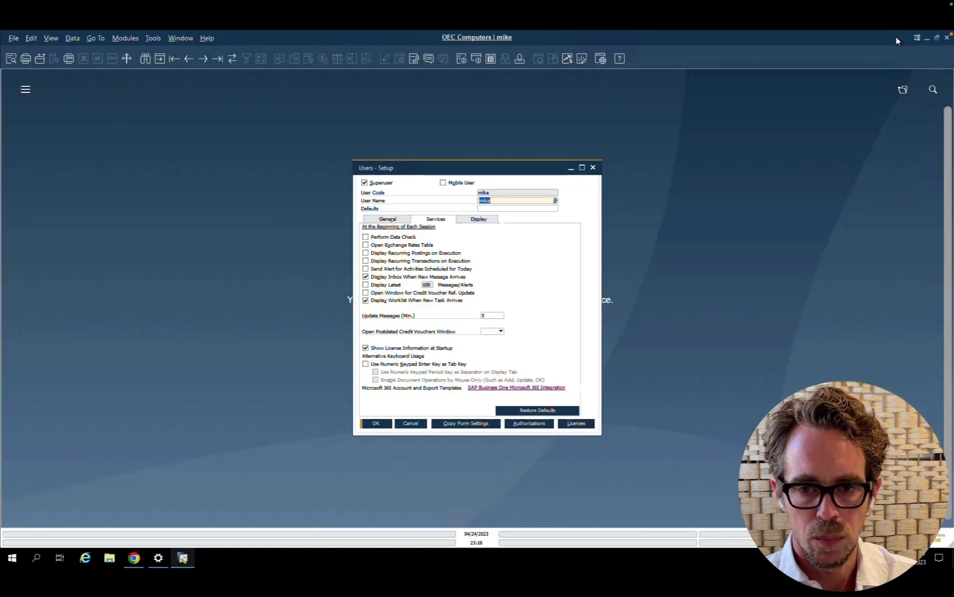
click(602, 59)
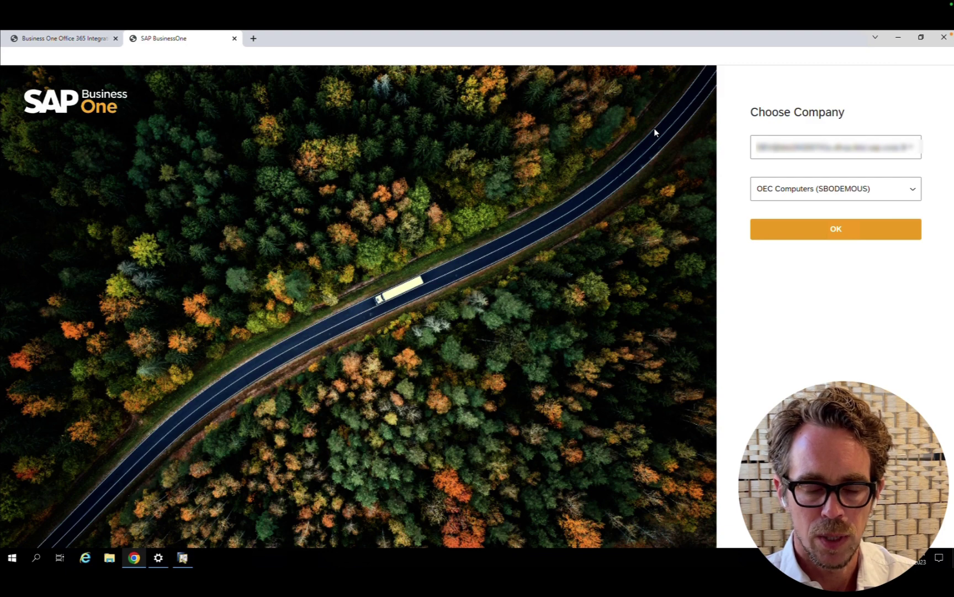
- Enter the OEC Computers web client home, then log off the Microsoft 365 integration tab
click(781, 233)
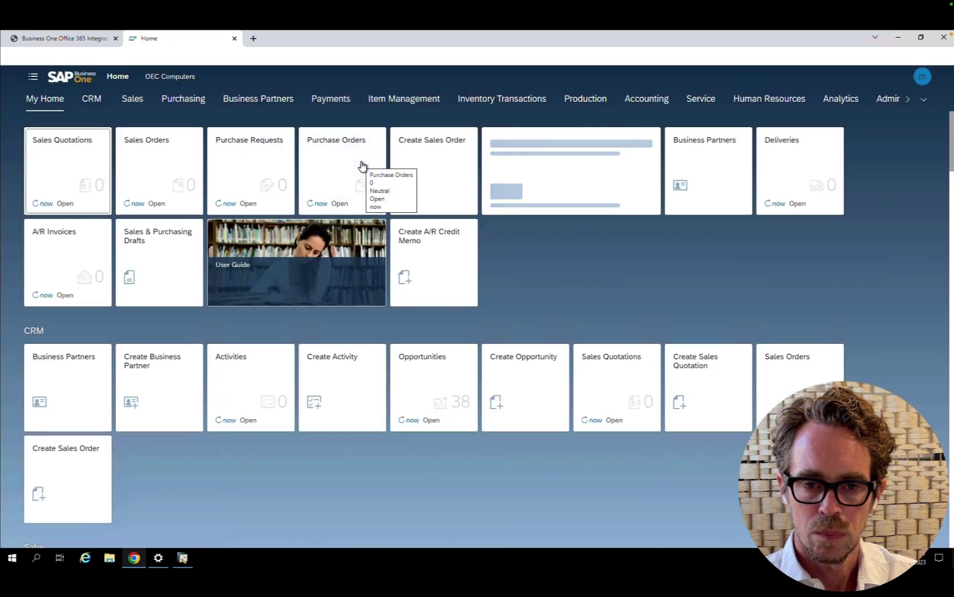
click(67, 40)
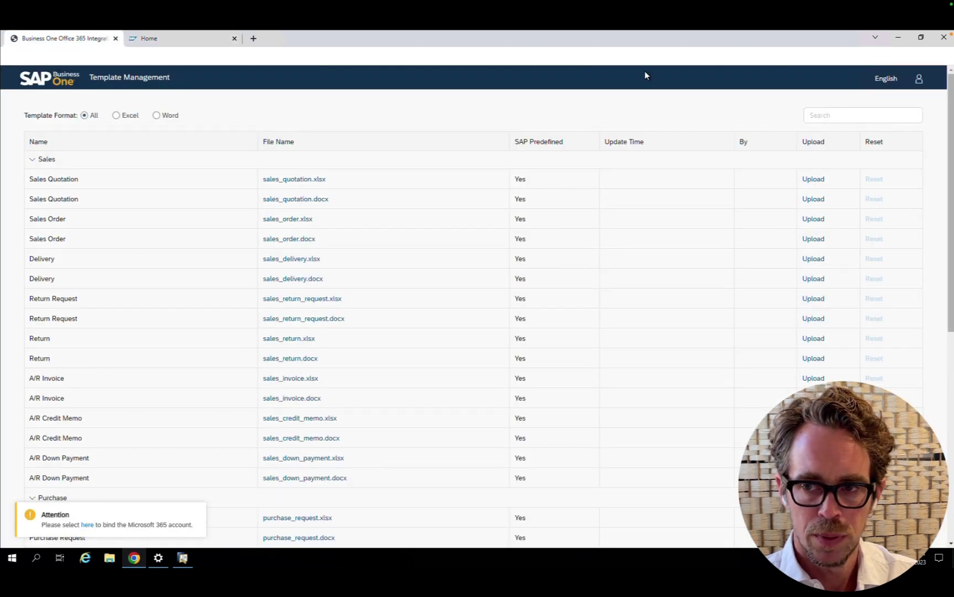
click(919, 80)
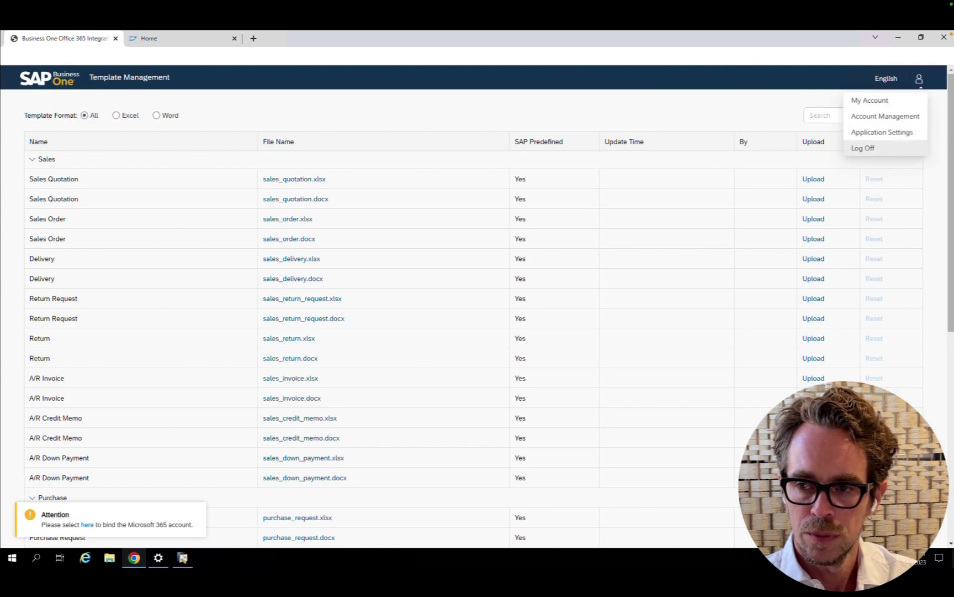
click(882, 149)
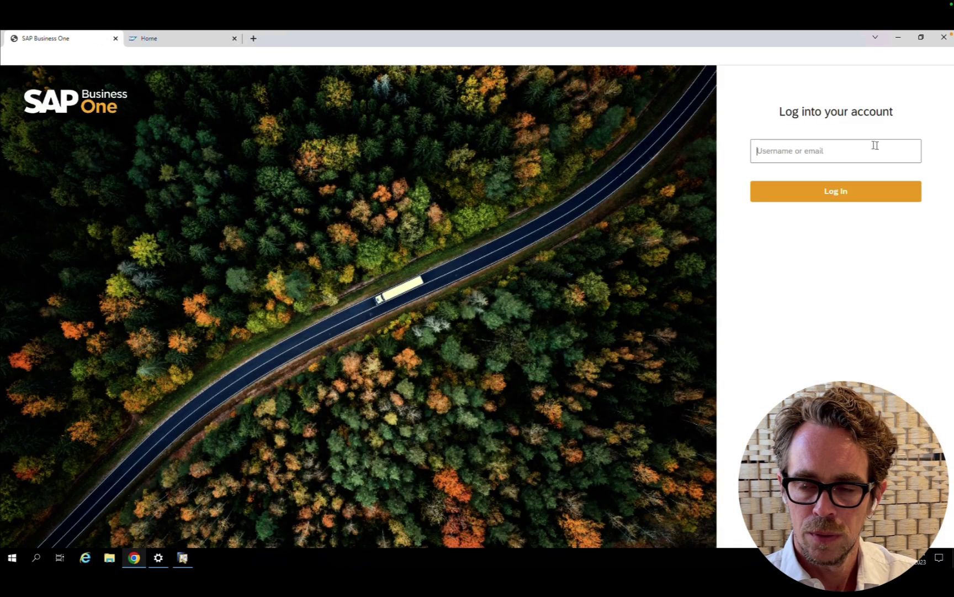
- Reload the web client home page from its right-click menu
click(192, 41)
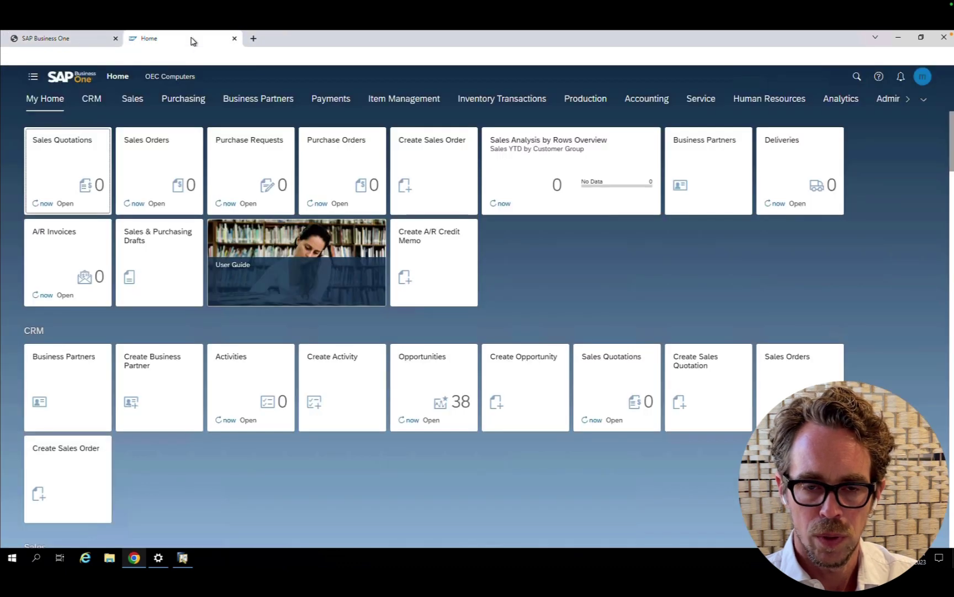
right_click(536, 258)
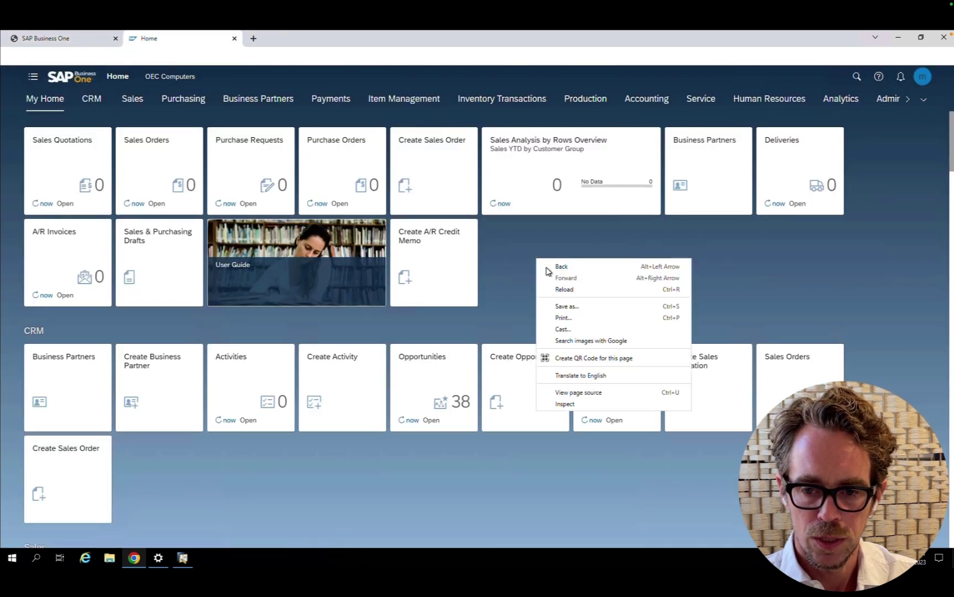
click(574, 290)
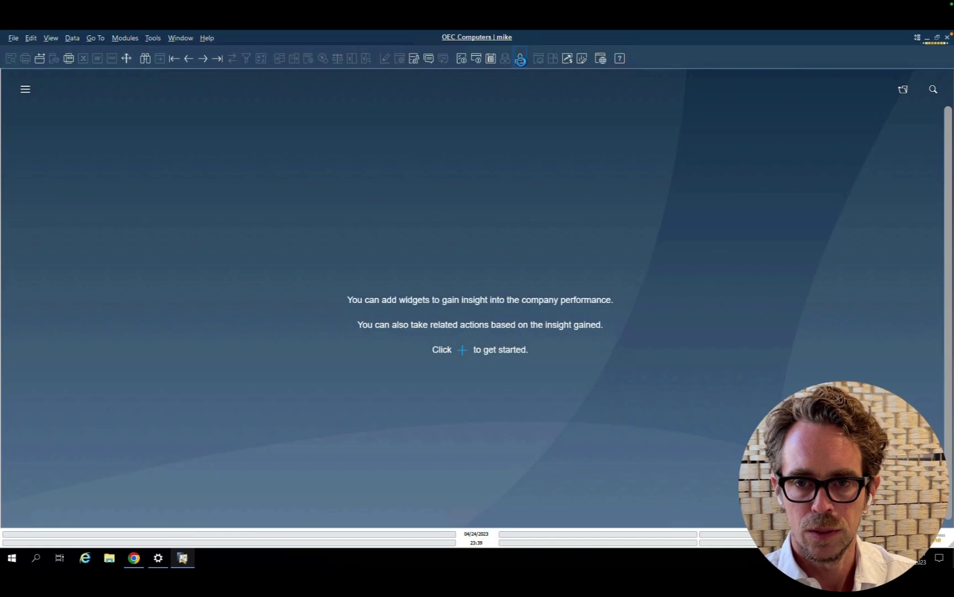
click(520, 60)
key(Escape)
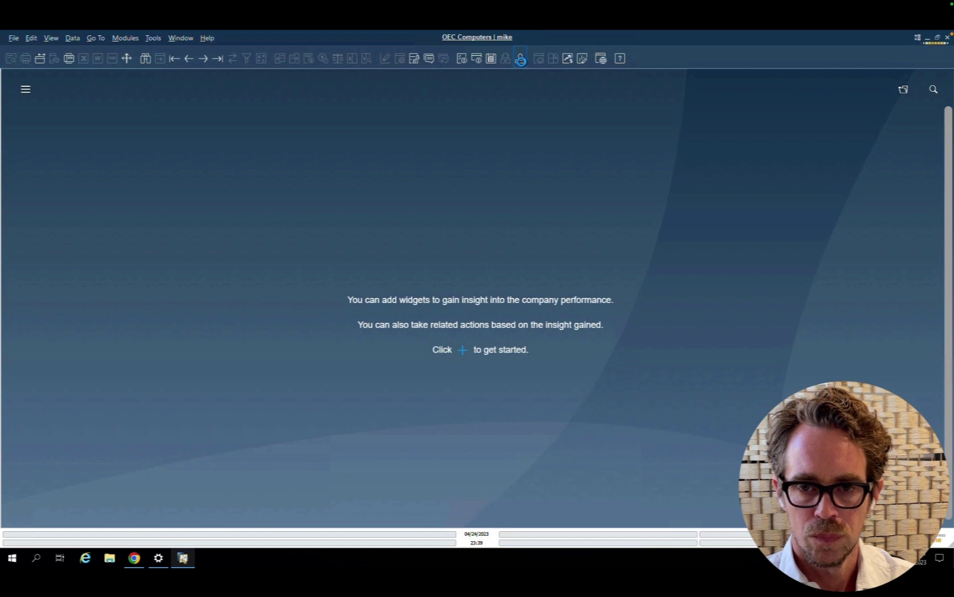
- Add a new user in Users - Setup by entering its user code
click(520, 58)
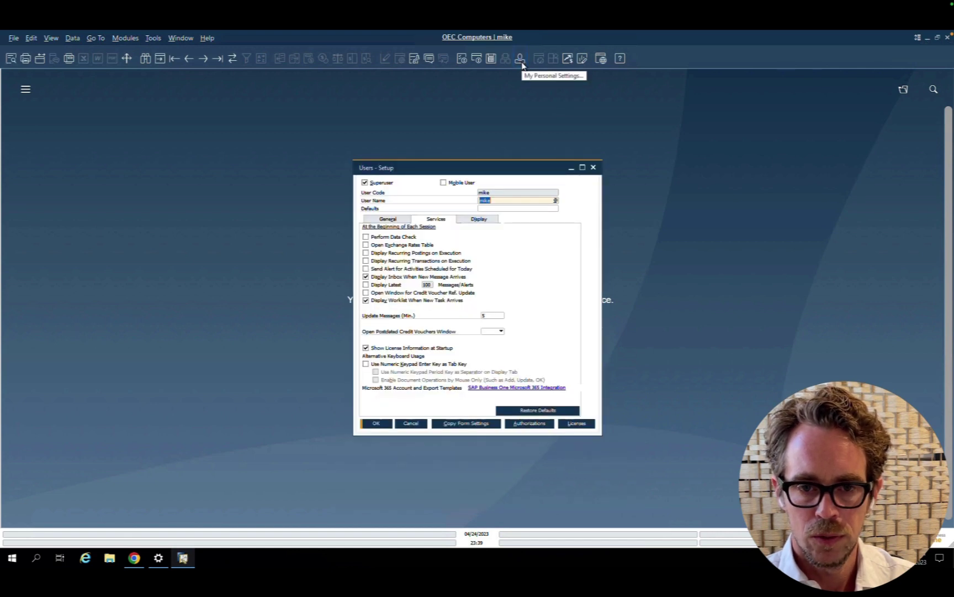
key(ctrl+a)
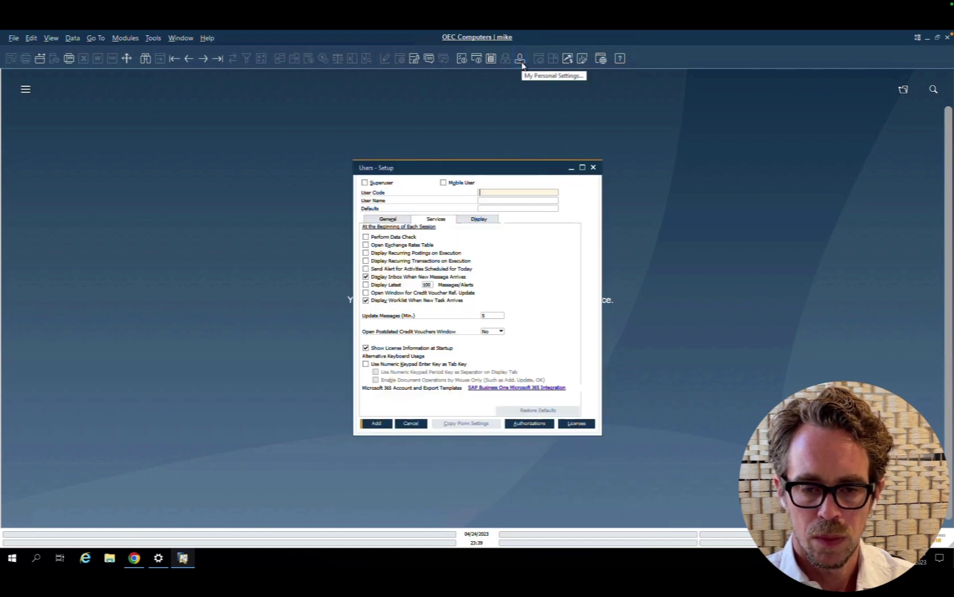
text(libbi)
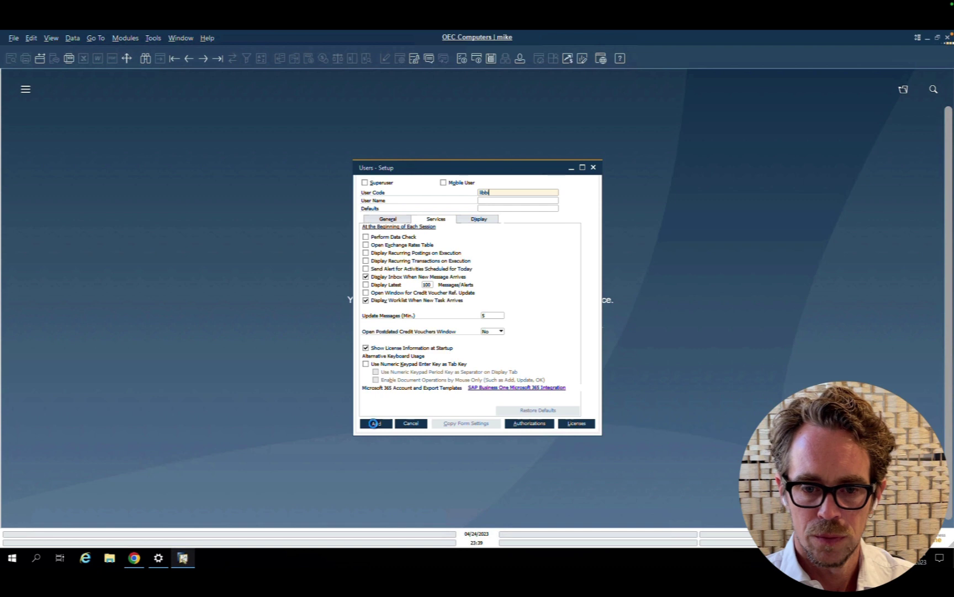
click(374, 424)
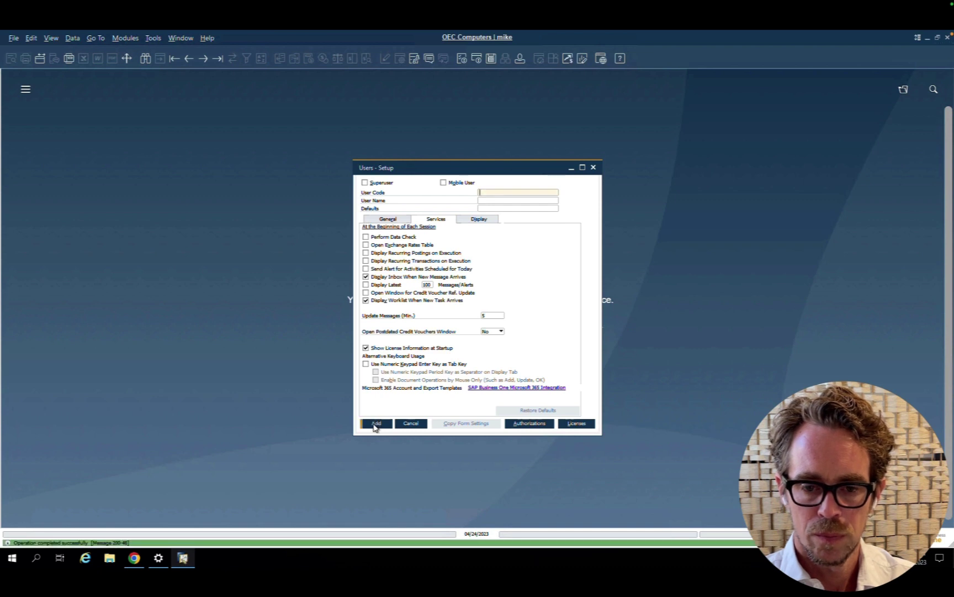
- Find the newly added user's record again by its user code
key(ctrl+f)
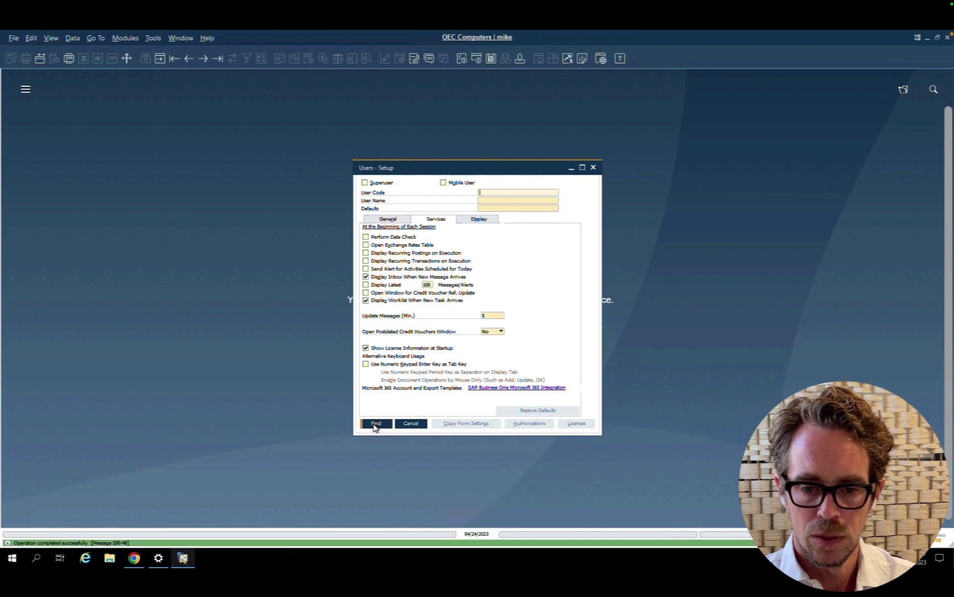
text(libbi)
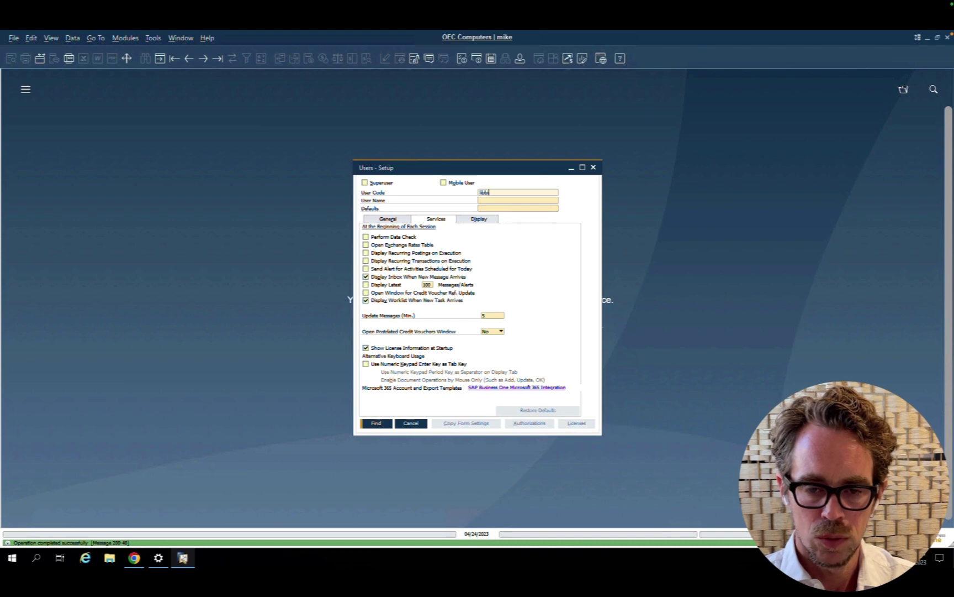
click(374, 423)
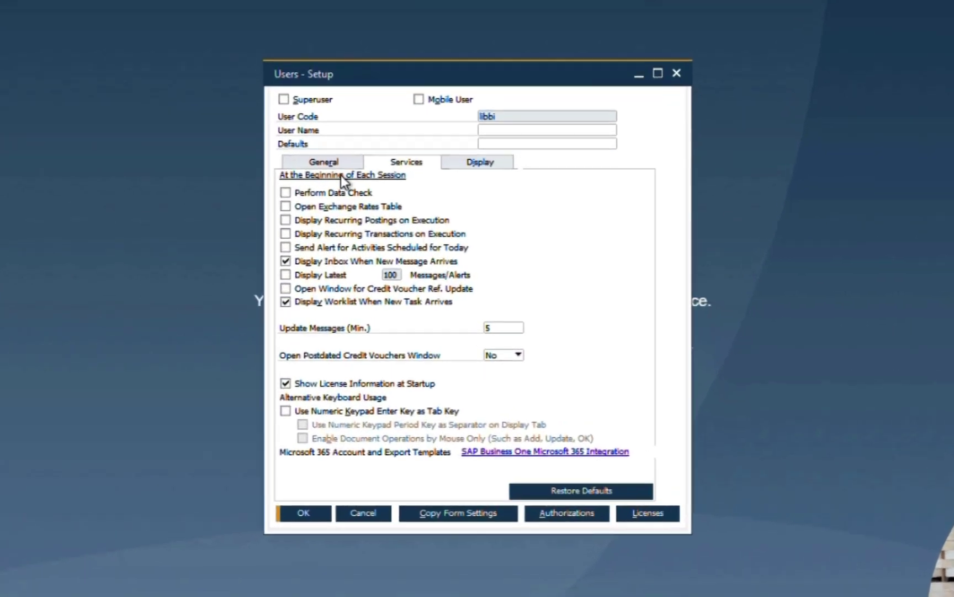
- From the General tab, bind the user to its IASforSBO identity-provider user and save with OK
click(333, 175)
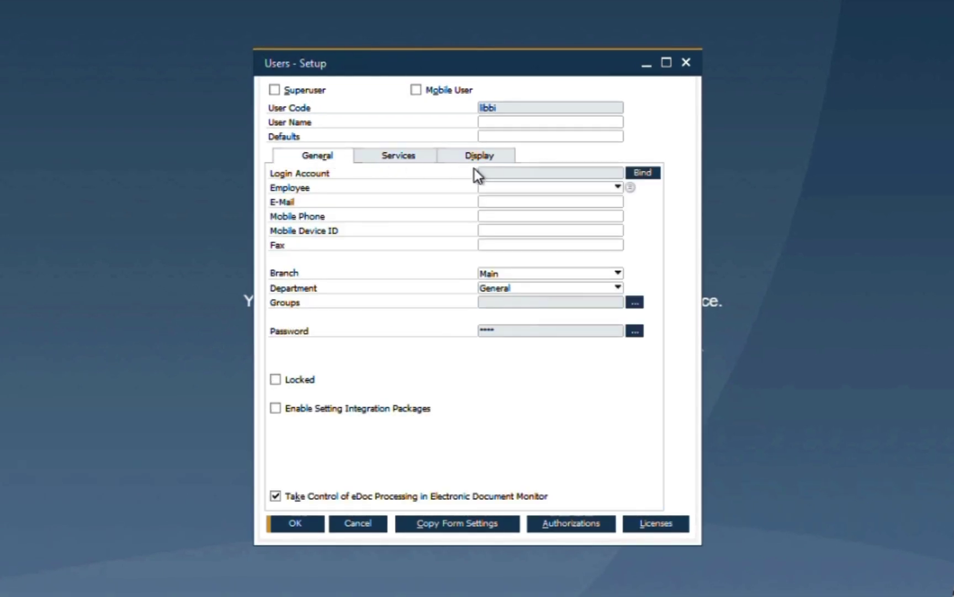
click(635, 171)
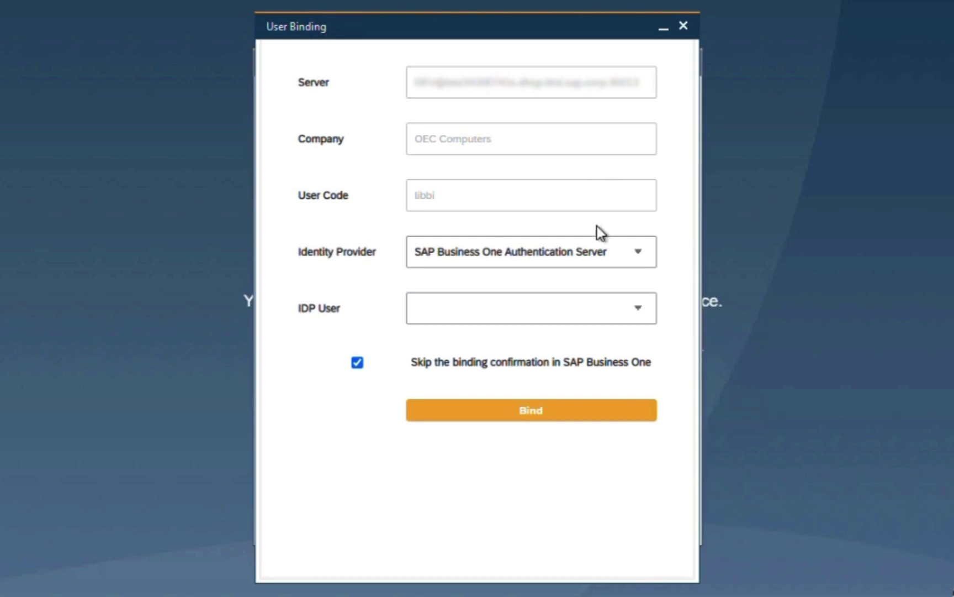
click(604, 258)
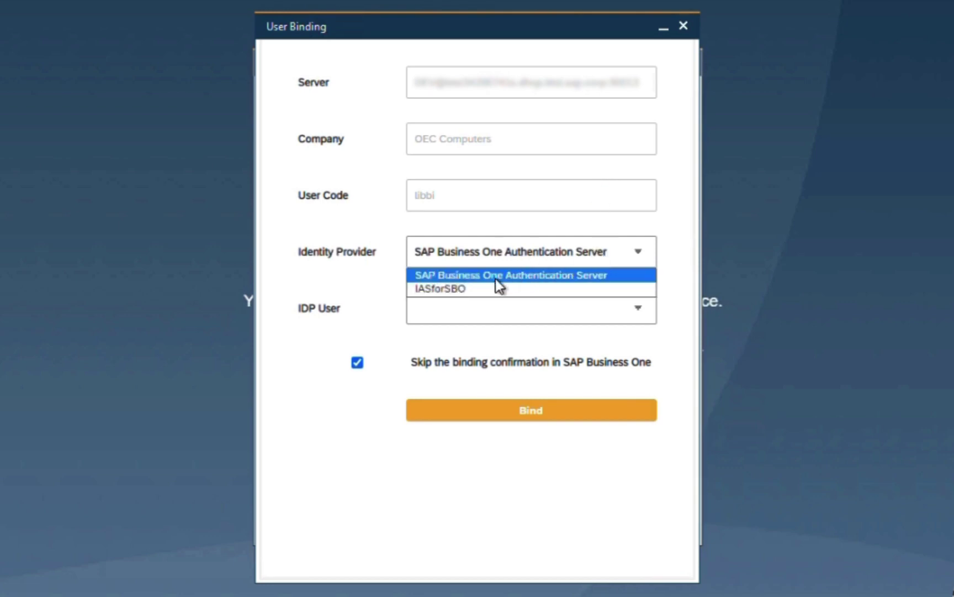
click(460, 291)
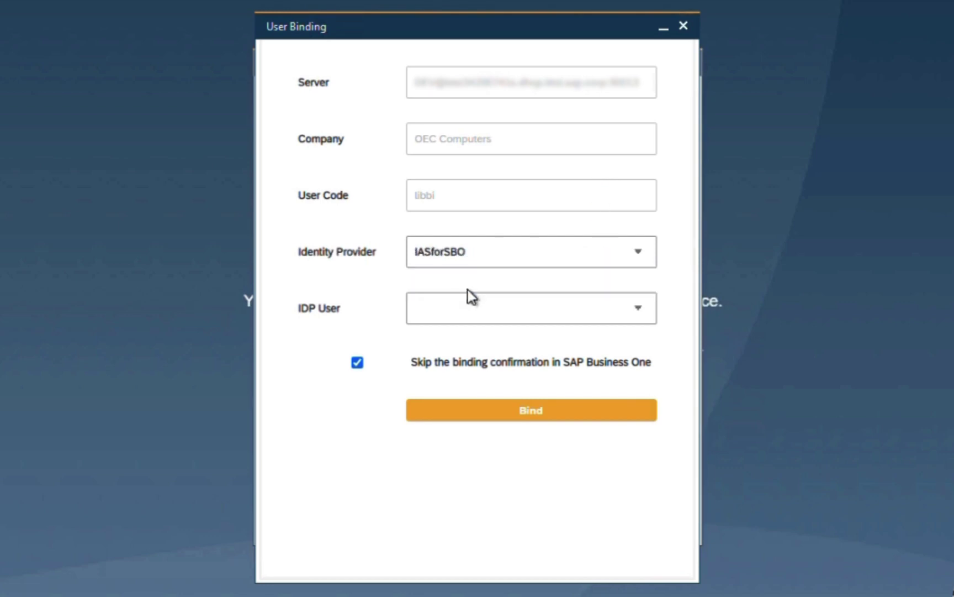
click(634, 312)
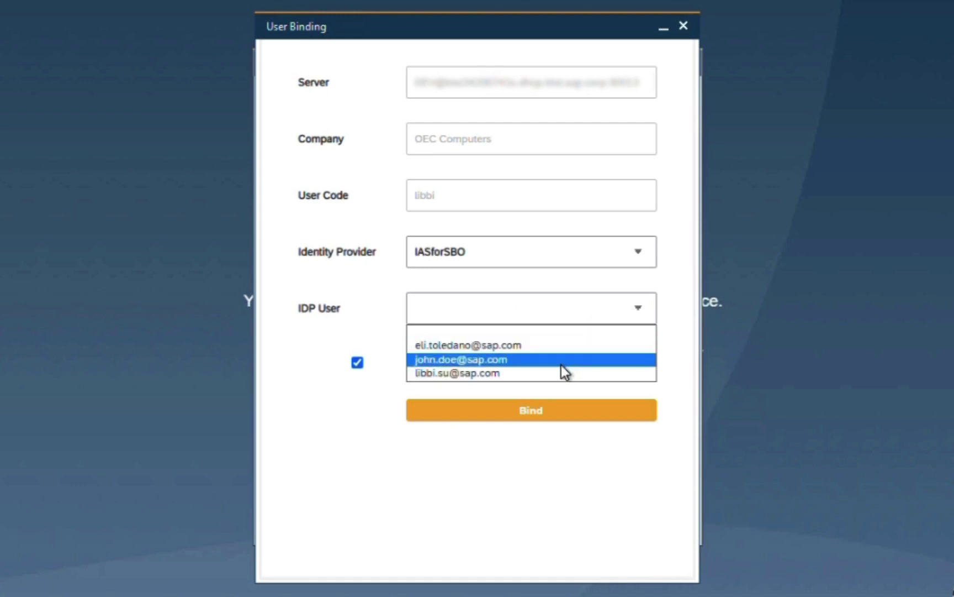
click(562, 380)
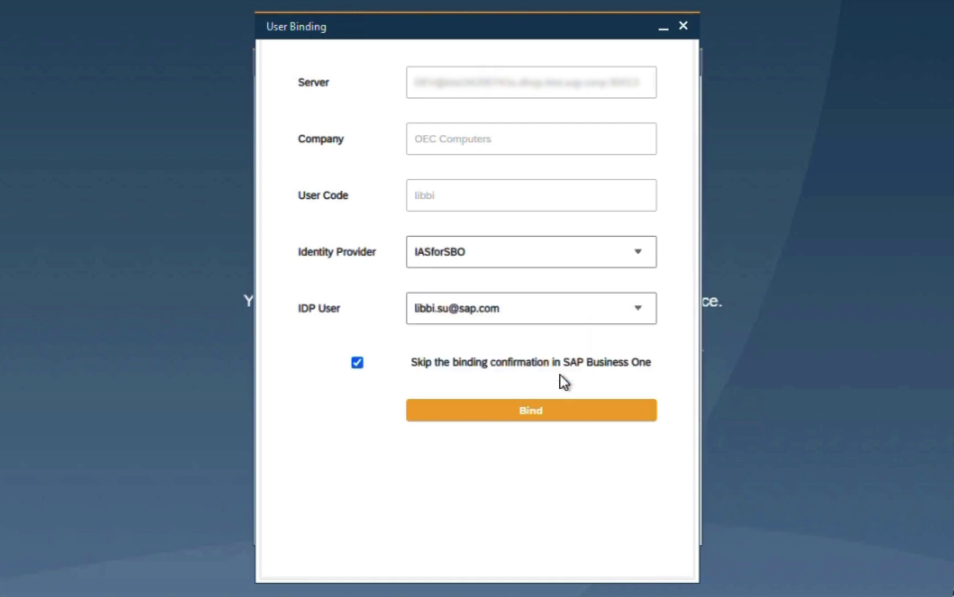
click(524, 414)
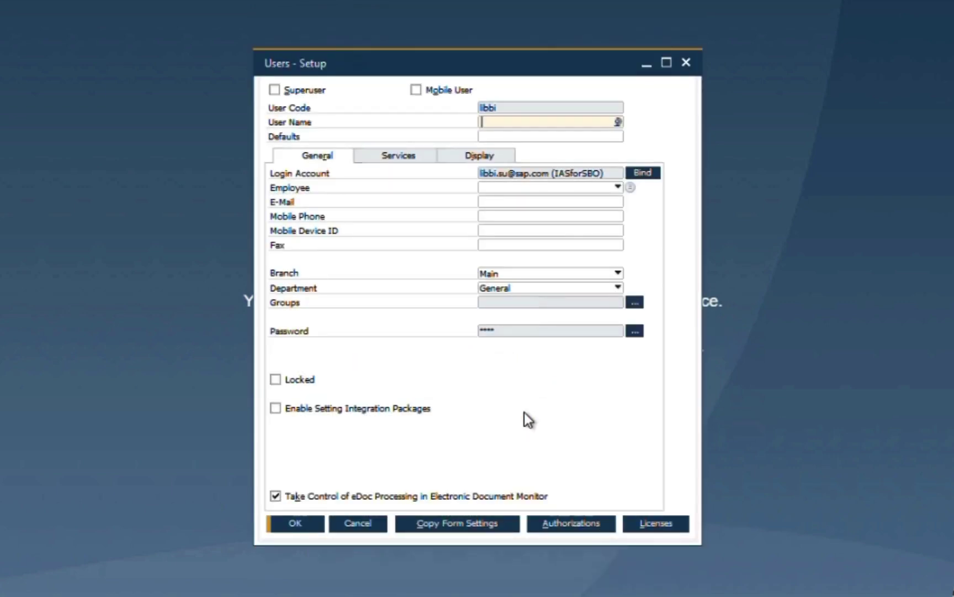
click(301, 523)
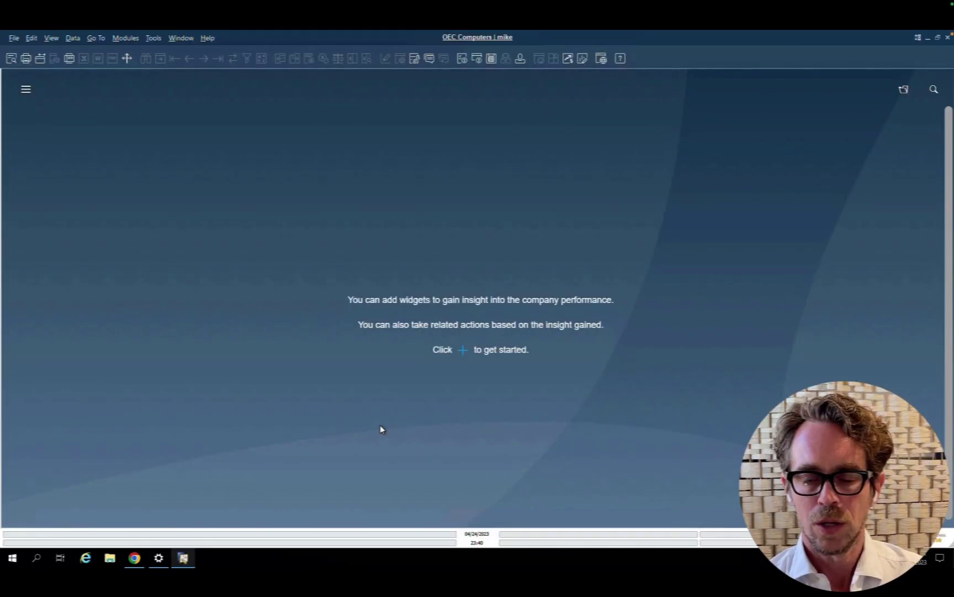